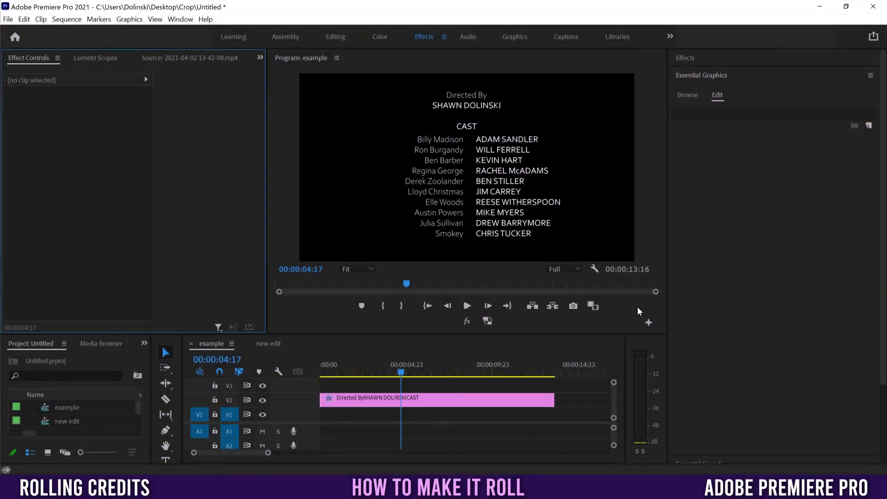
Turn on Roll for the credits graphic in the Essential Graphics panel
click(341, 399)
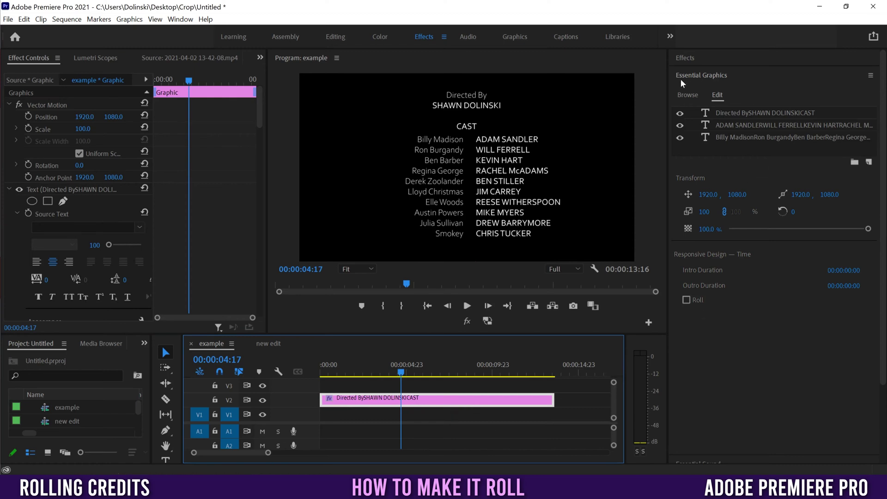
click(180, 19)
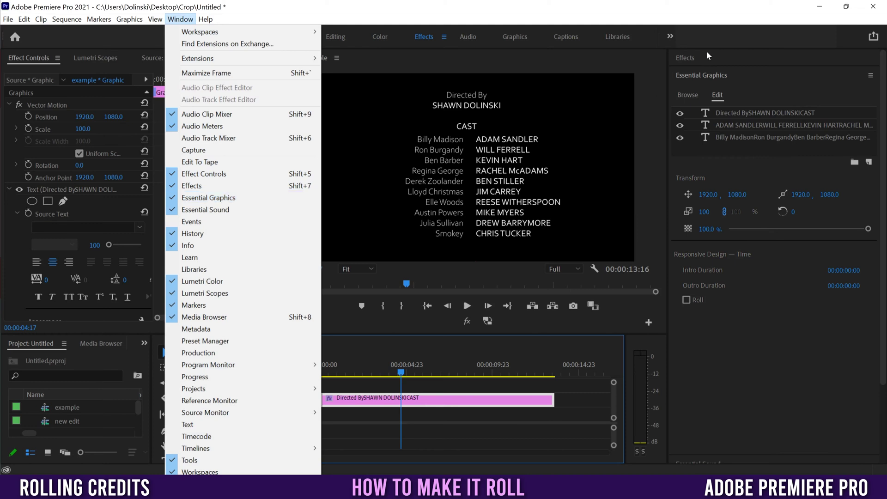
click(761, 73)
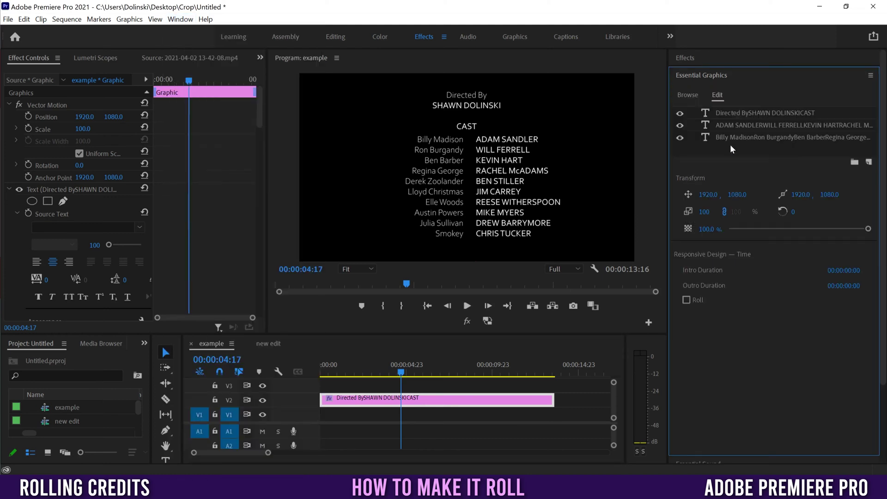
click(687, 300)
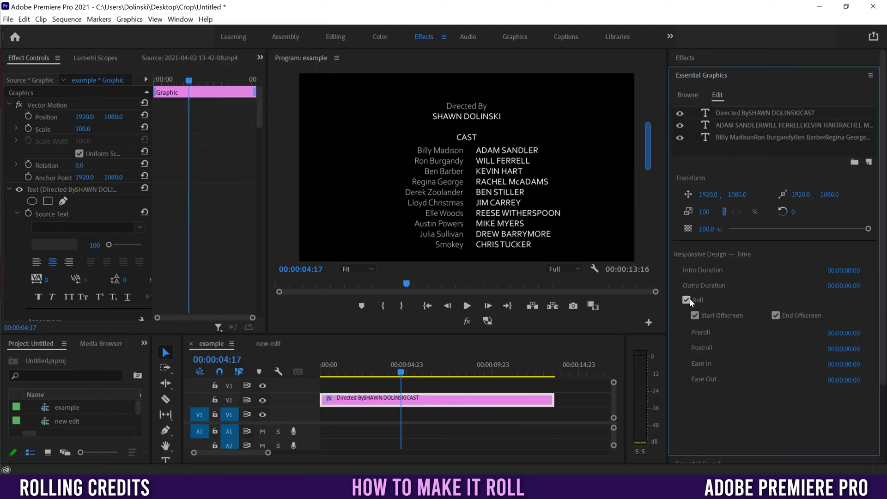
Play the roll, then trim the clip shorter and longer and replay to compare roll speed
drag(401, 372, 316, 368)
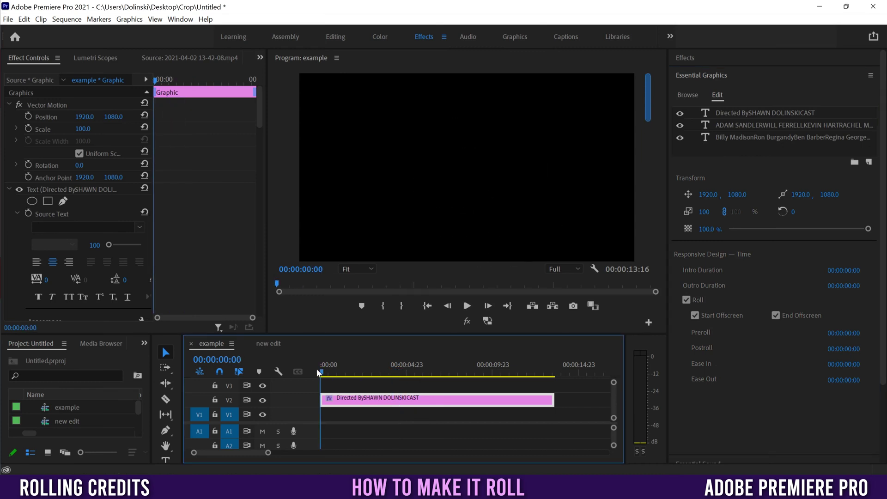
click(466, 306)
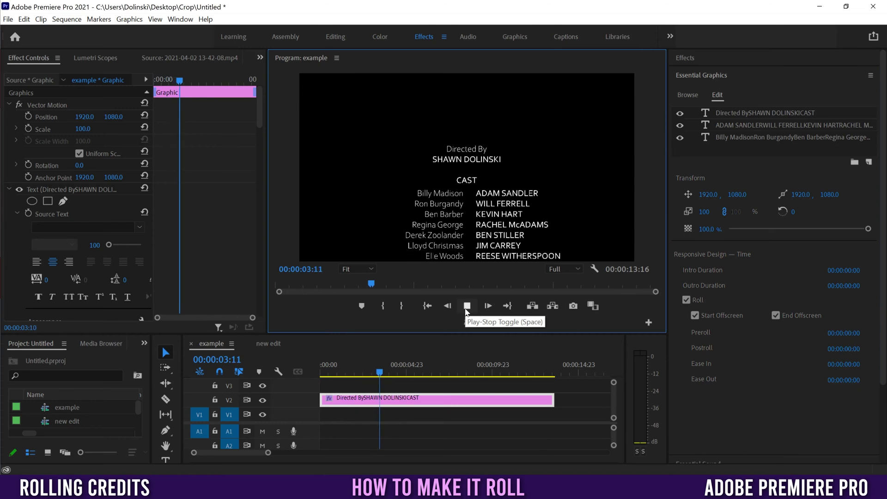
click(468, 306)
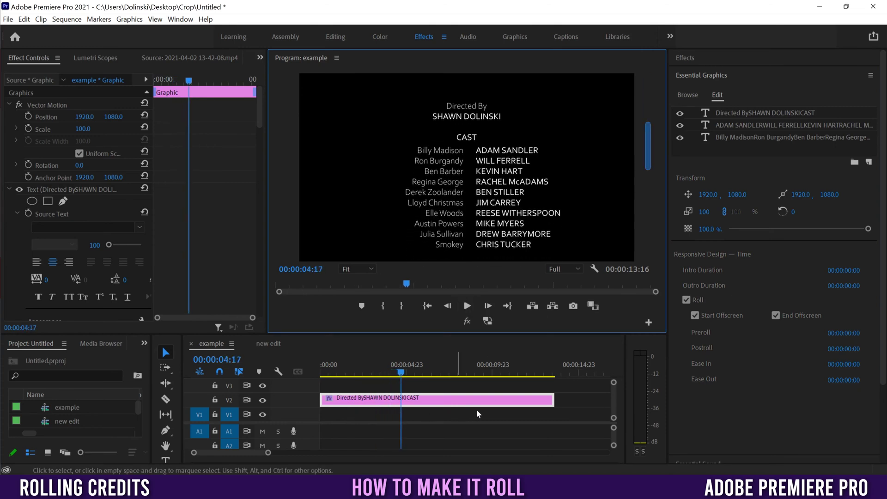
drag(553, 399, 408, 398)
key(Home)
click(467, 306)
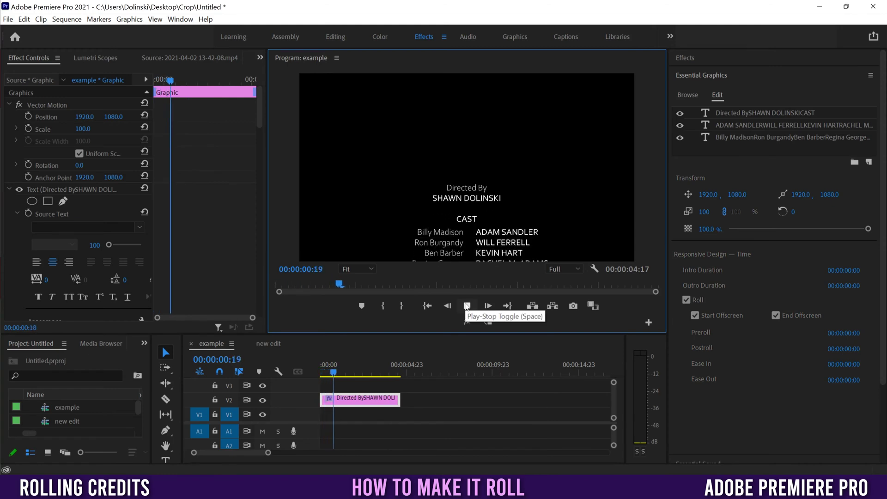
click(466, 306)
drag(400, 399, 553, 400)
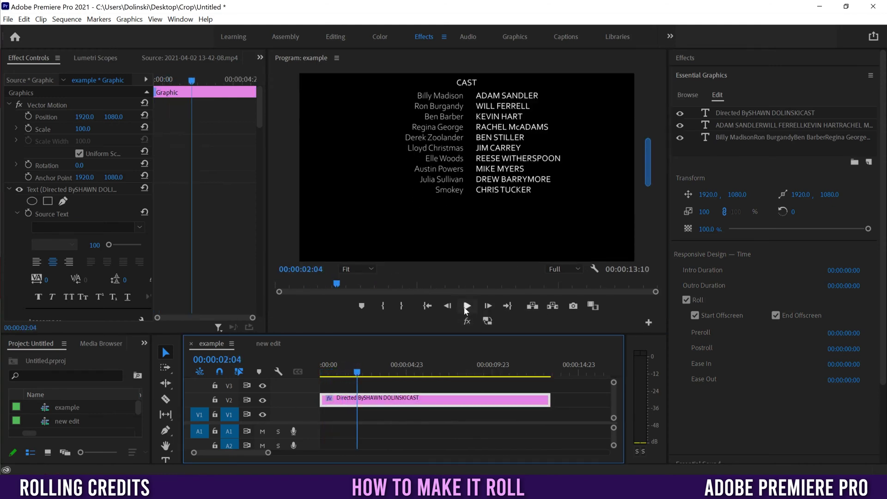
key(space)
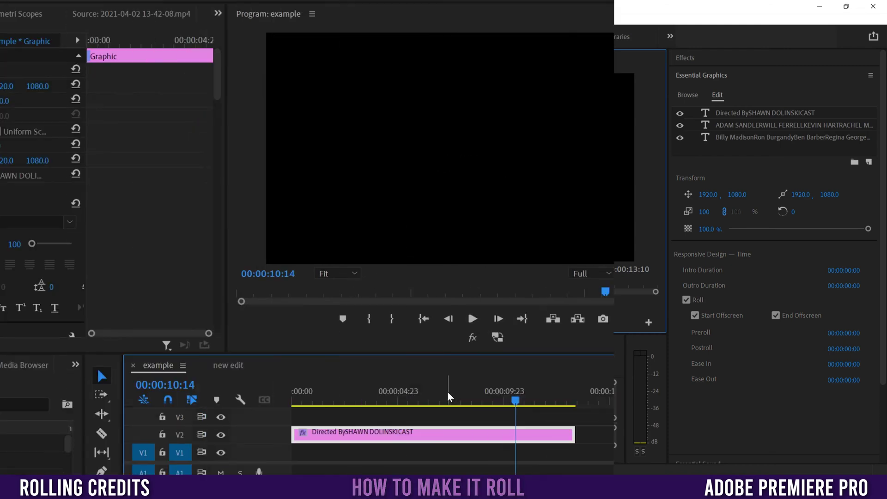
Stop the credits playback and switch to the empty New Edit sequence
click(395, 393)
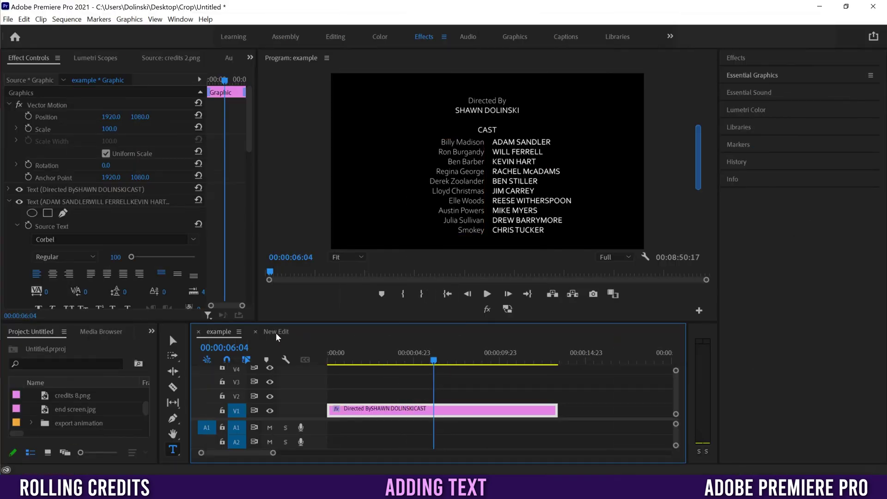
click(277, 333)
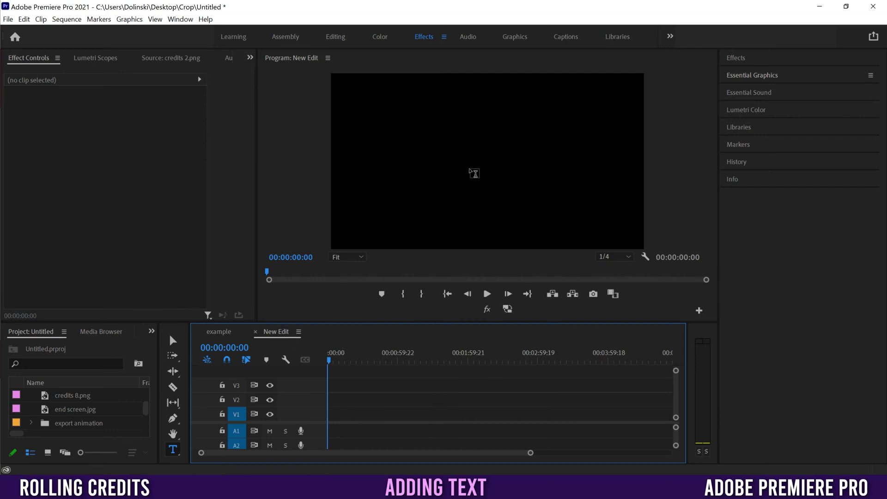
Create an empty text layer in the frame's upper left and show Essential Graphics
click(173, 450)
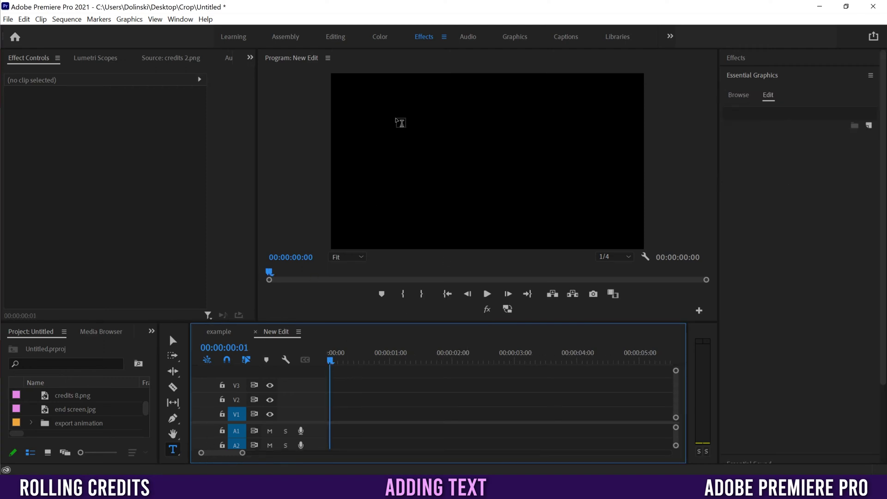
click(396, 121)
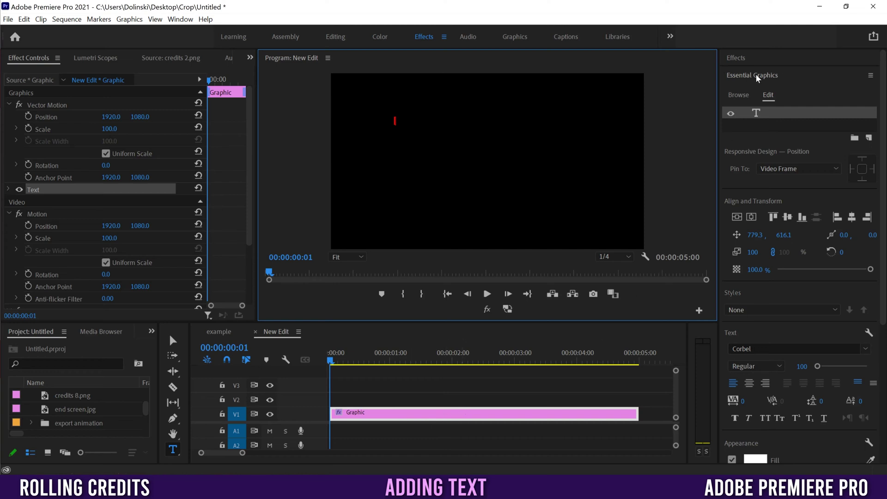
click(180, 19)
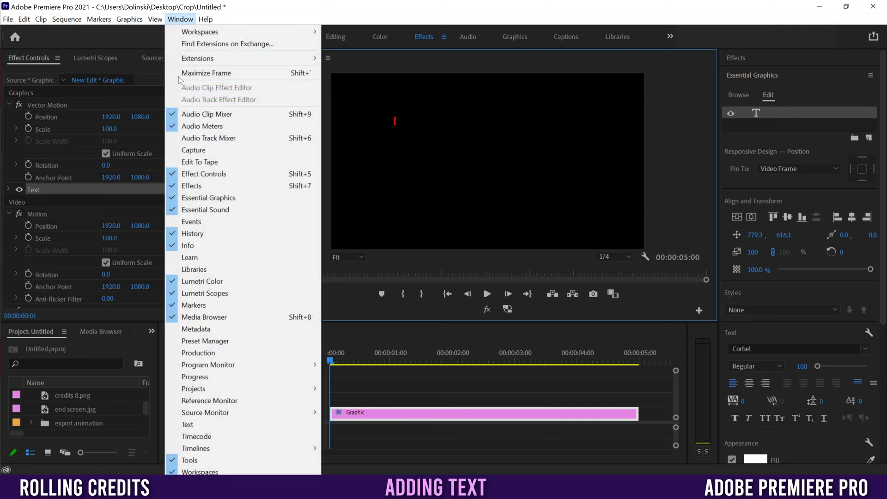
click(883, 72)
scroll(885, 72, down, 5)
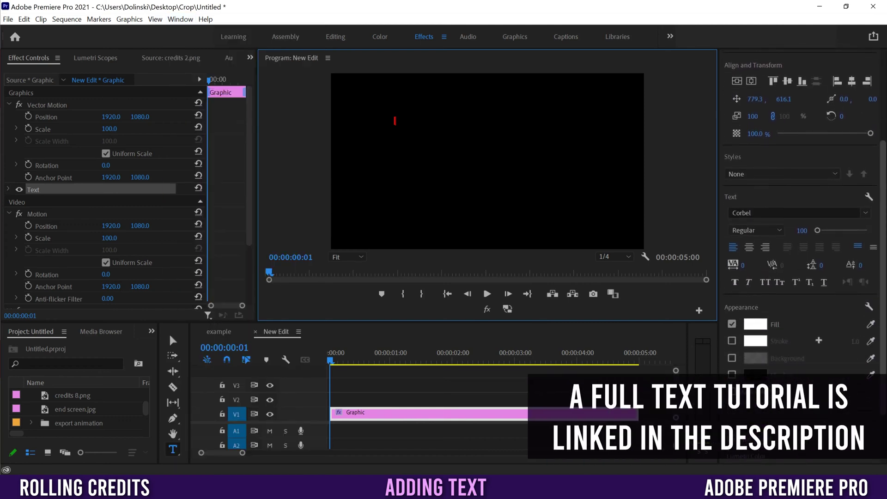
scroll(797, 112, up, 5)
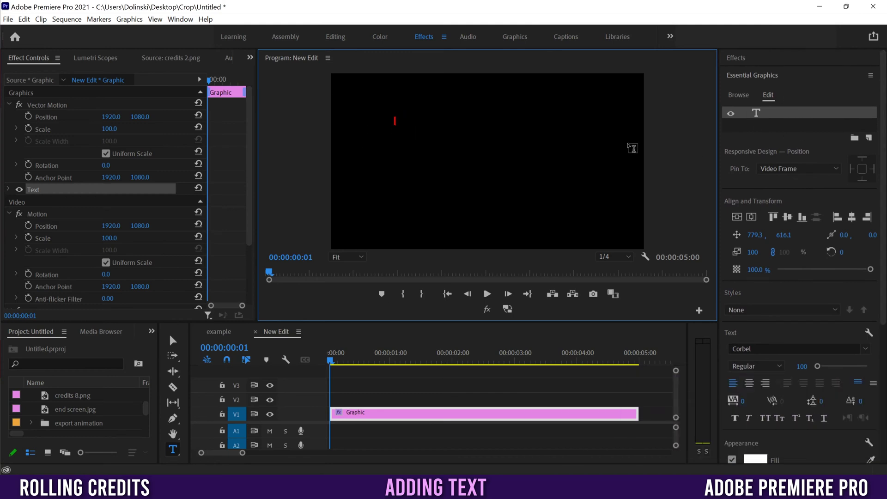
Add the director's name on a new line below 'Directed By' in the title
click(757, 114)
key(Return)
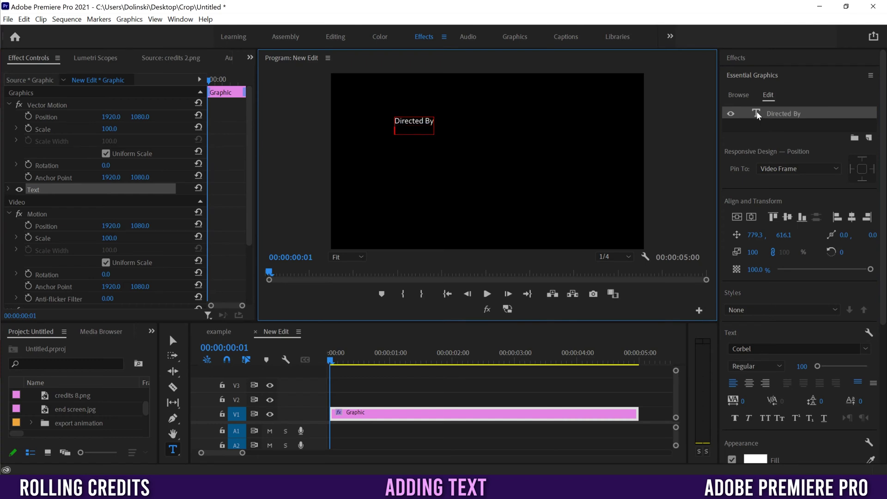
text(SHAWN DOLINSK)
click(757, 115)
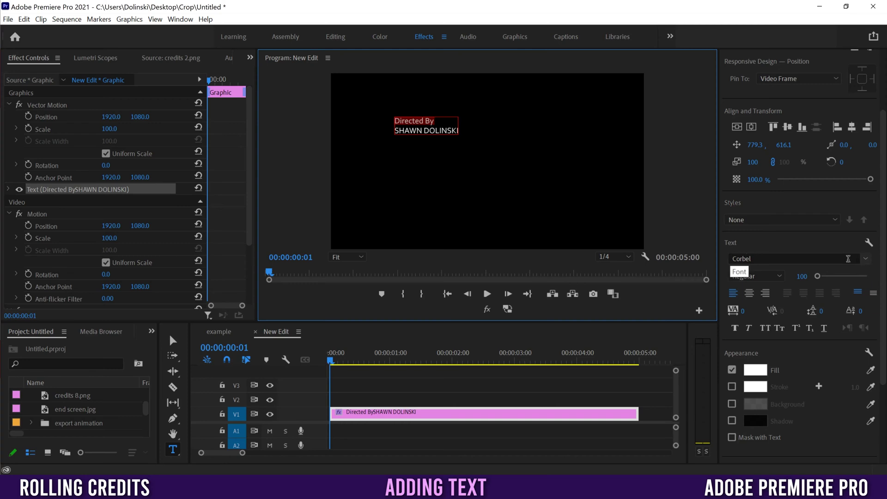
click(866, 259)
Set the title font to Corbel Light at size 90
scroll(756, 193, up, 3)
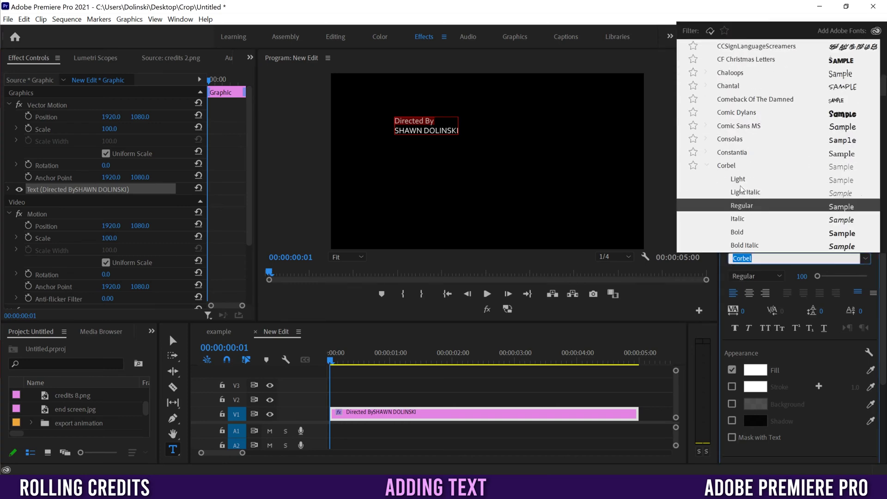
click(739, 180)
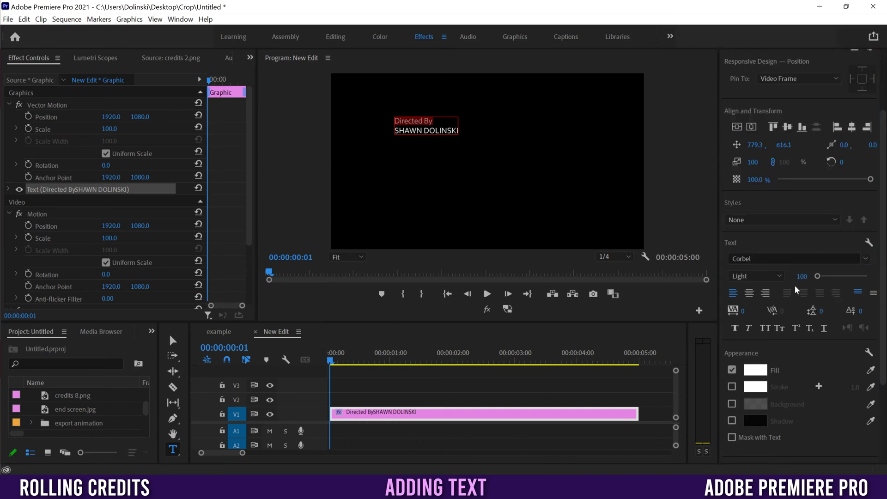
click(803, 277)
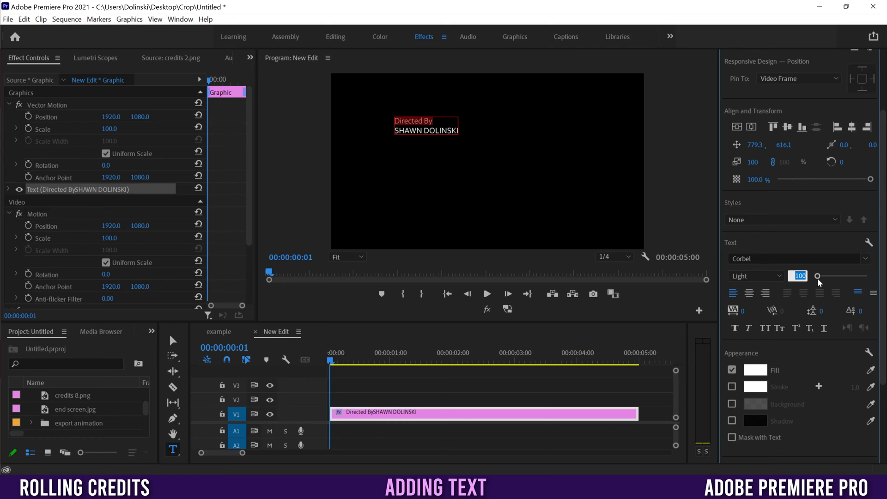
text(90)
key(Return)
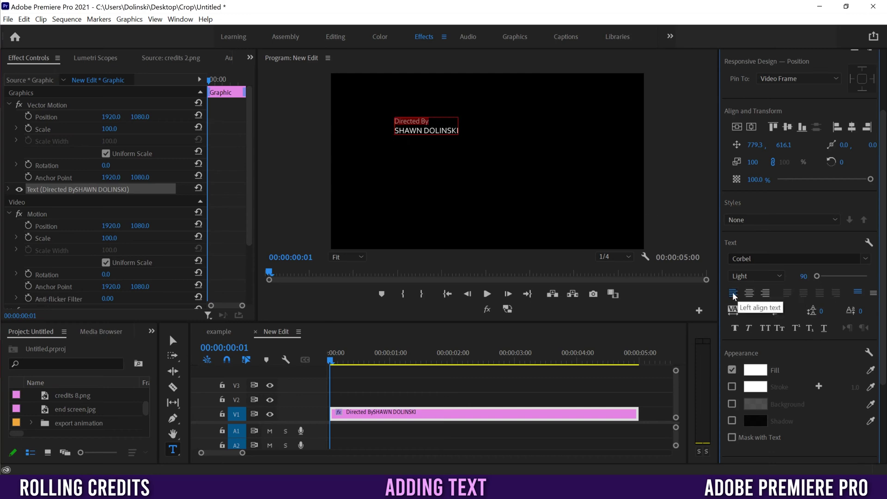
Centre-align the text lines and centre the title horizontally in the frame
click(749, 296)
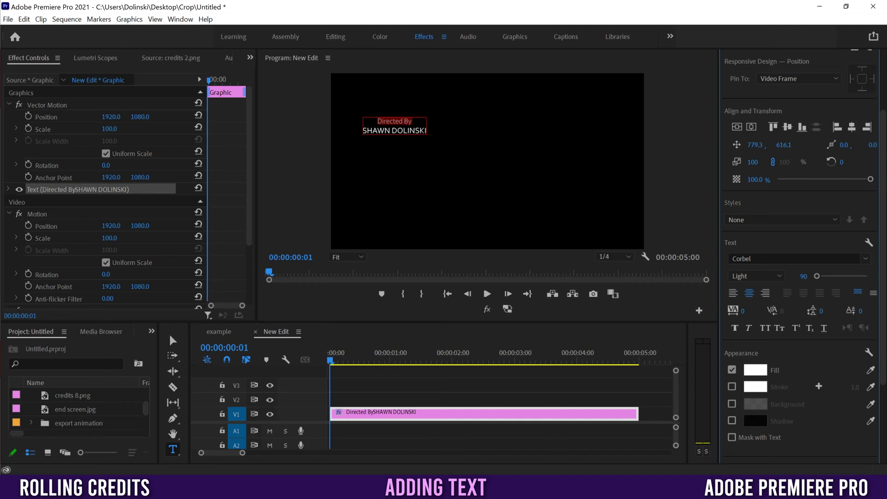
scroll(788, 222, up, 3)
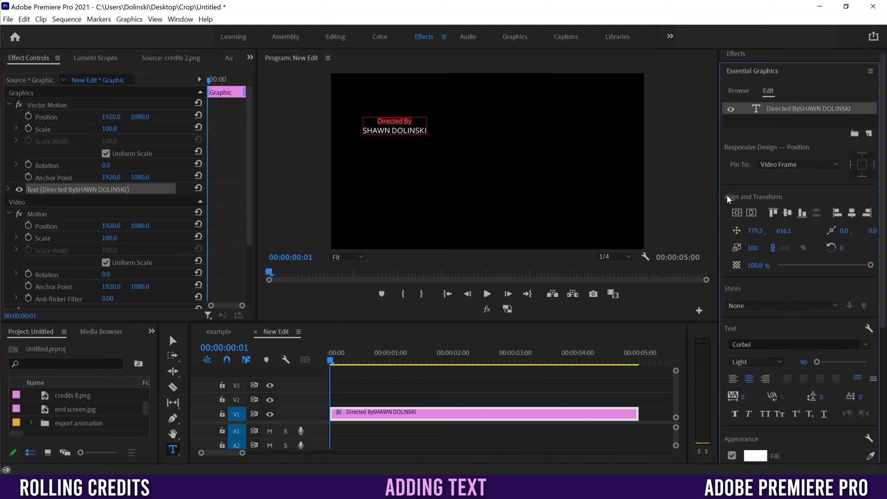
click(752, 214)
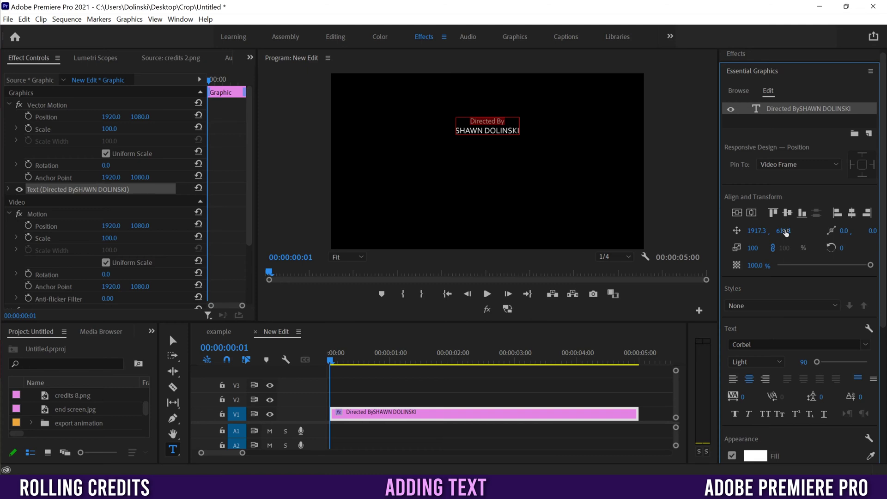
Raise the title to Position Y 267.1 and add a line below the director's name for CAST
mouse_move(487, 125)
mouse_down()
mouse_move(488, 97)
mouse_move(487, 154)
mouse_move(487, 139)
mouse_up()
mouse_move(794, 227)
mouse_down()
mouse_move(786, 228)
mouse_move(794, 227)
mouse_up()
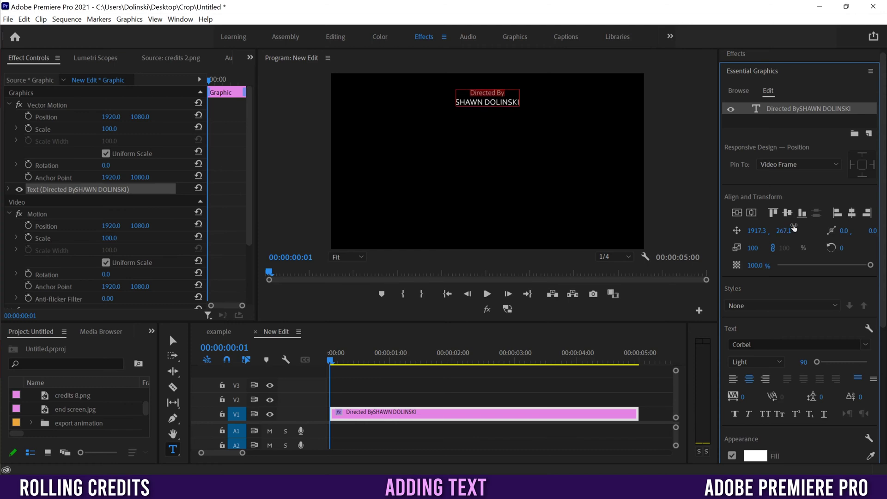
click(528, 109)
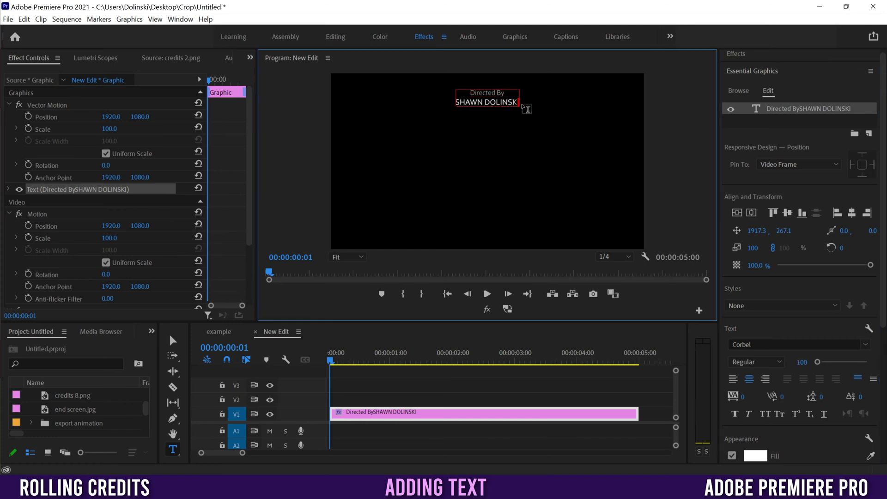
key(Return)
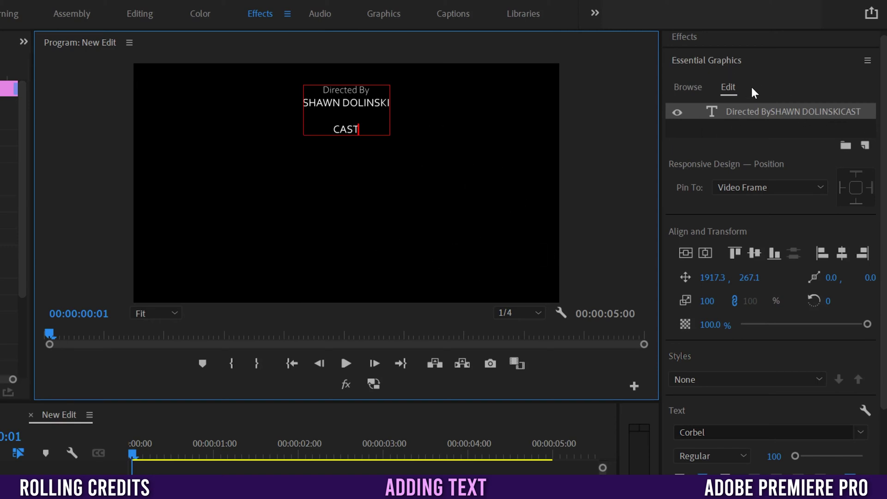
Add a new text layer listing two cast members' names on separate lines
click(865, 146)
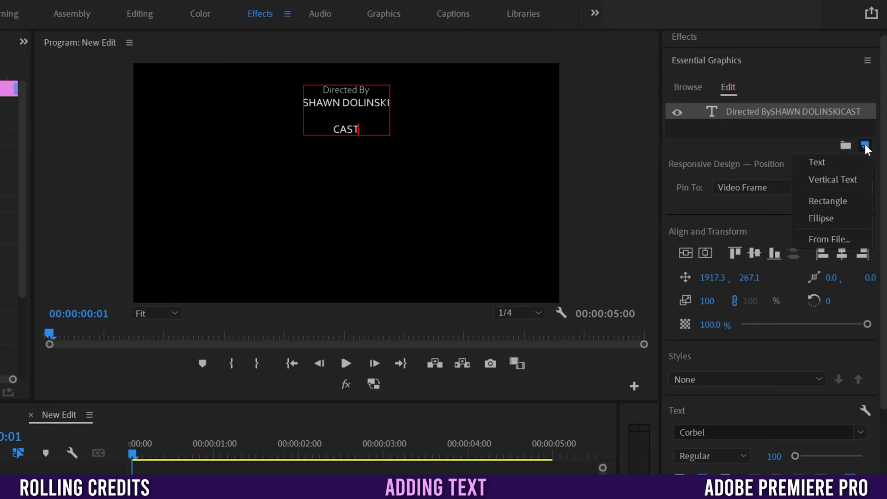
click(822, 164)
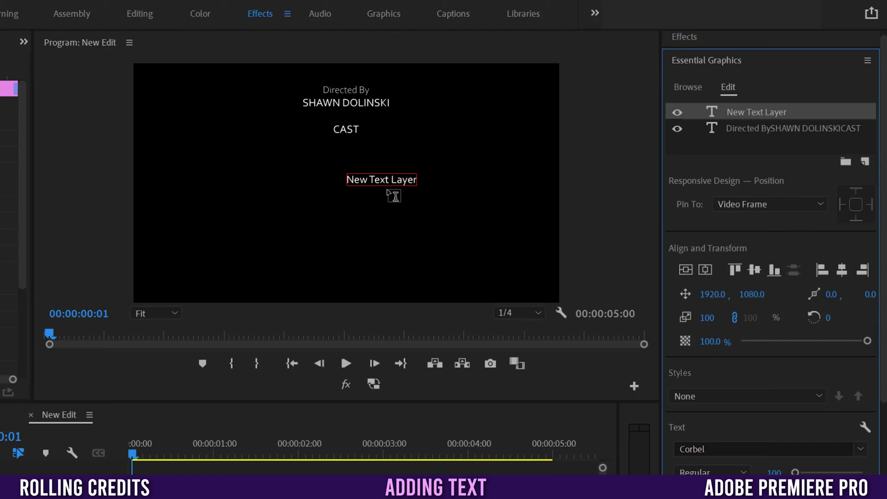
click(387, 184)
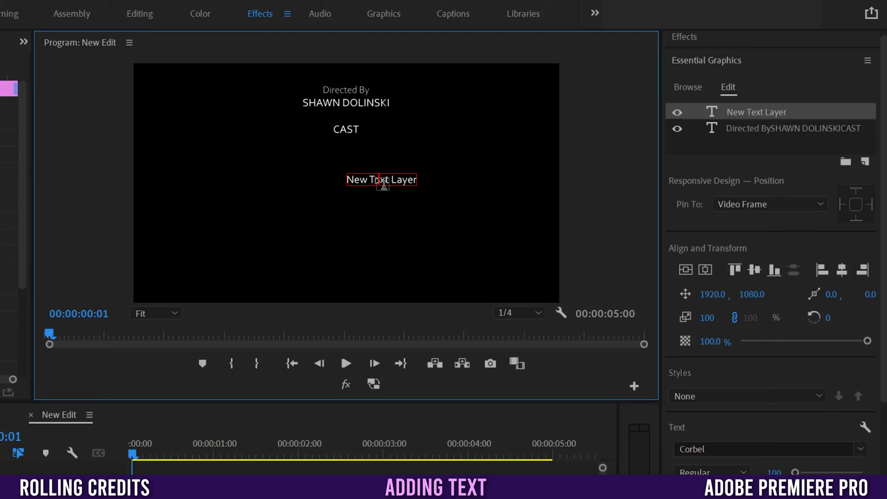
key(ctrl+a)
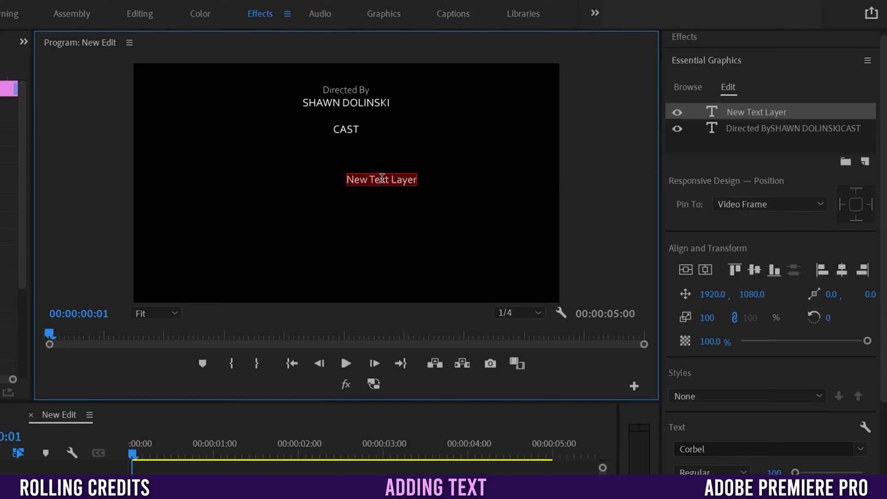
text(ADAM SANDLER)
key(Return)
text(WILL)
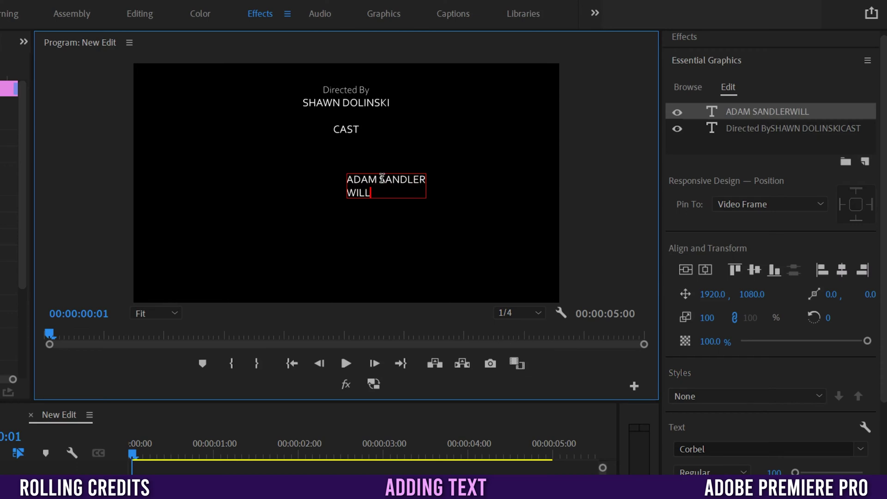
text( FERRELL)
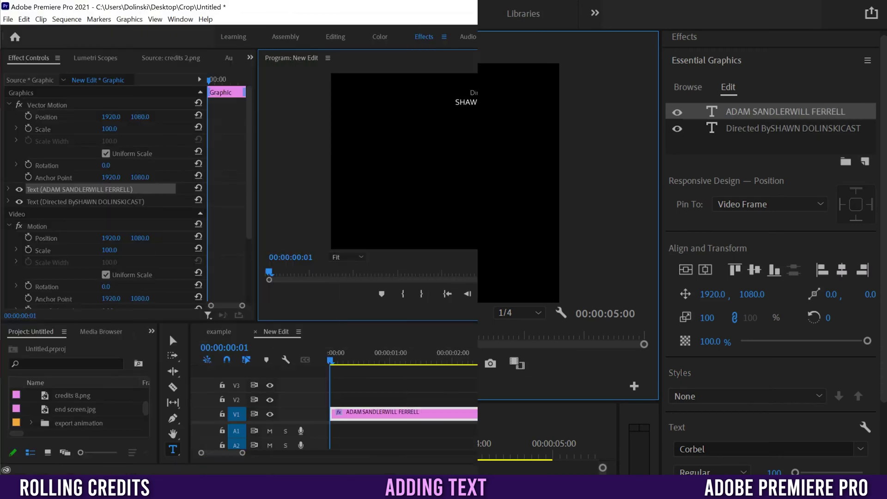
key(ctrl+a)
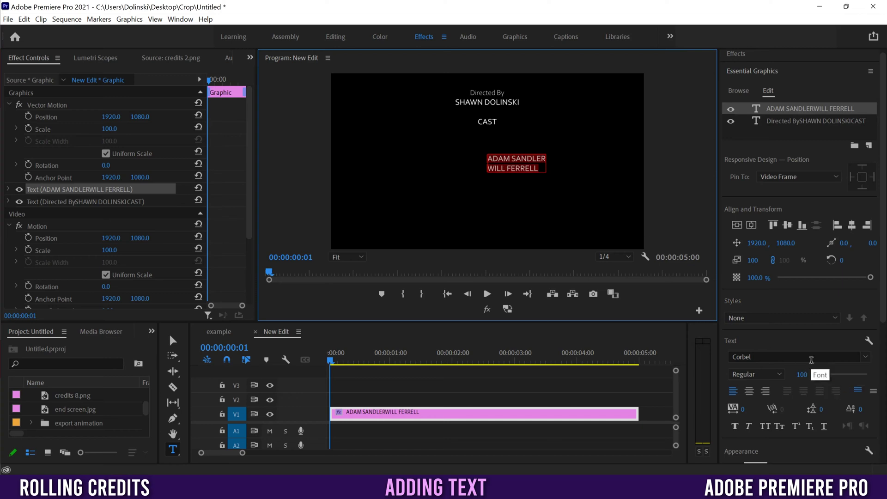
click(866, 357)
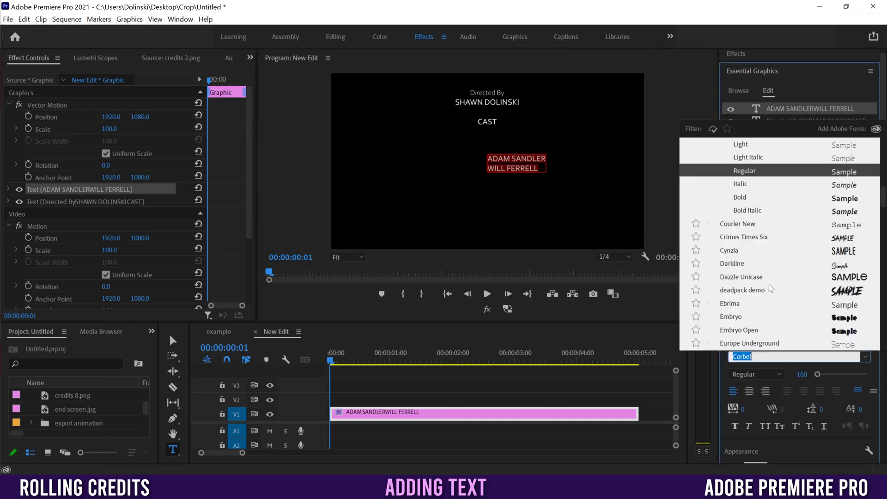
Keep Corbel Regular for the cast names and add a text layer left of them
click(744, 171)
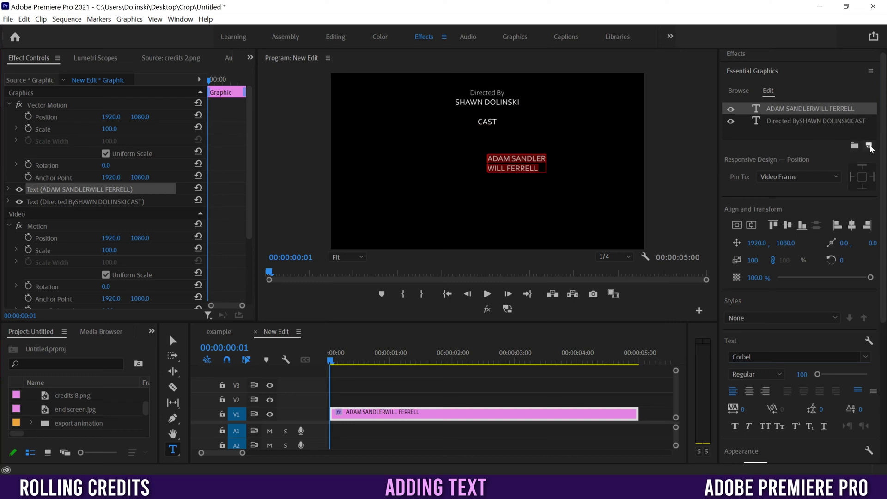
click(870, 146)
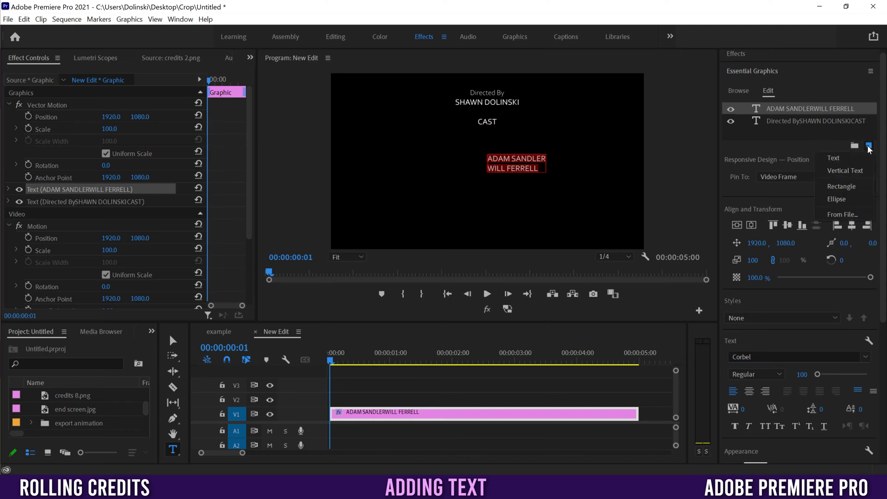
click(834, 158)
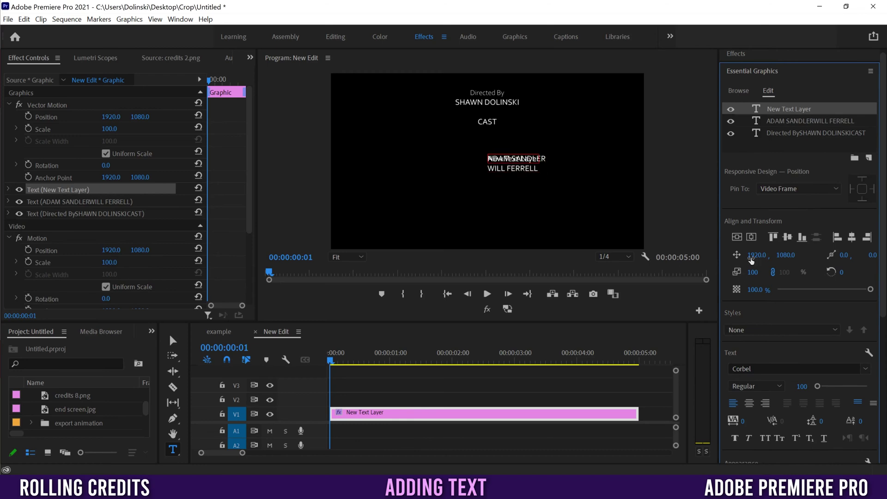
drag(513, 159, 425, 158)
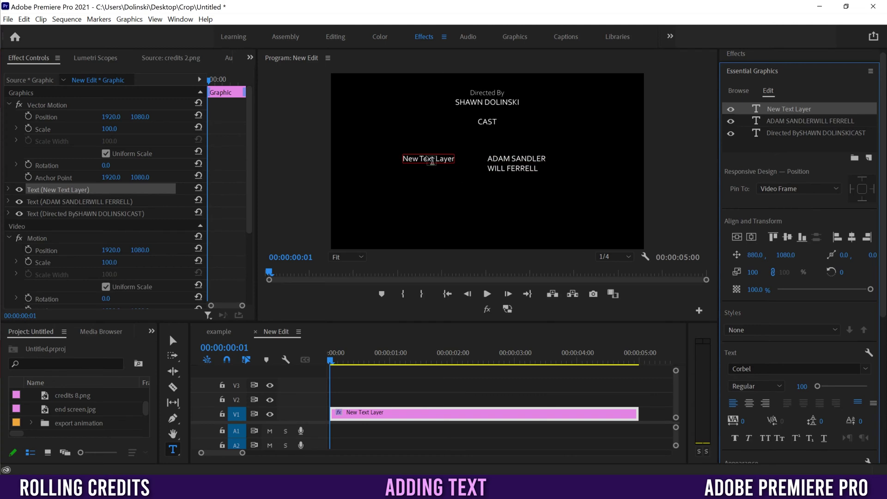
Enter two character names on separate lines and right-align them
click(429, 159)
key(ctrl+a)
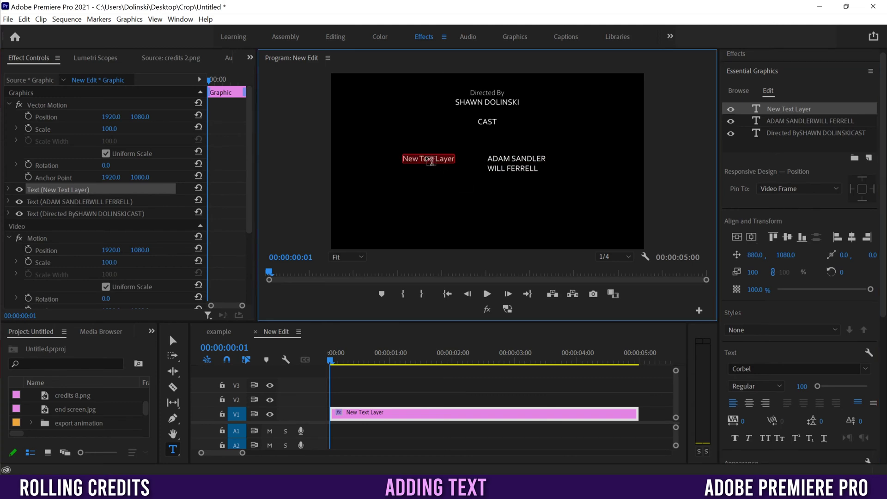
text(Billy M)
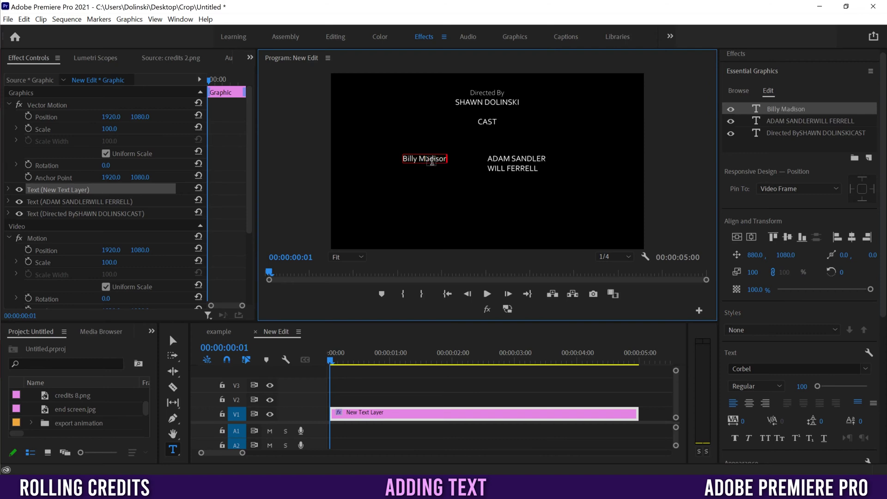
text(adison)
key(Return)
text(Ron Burgandy)
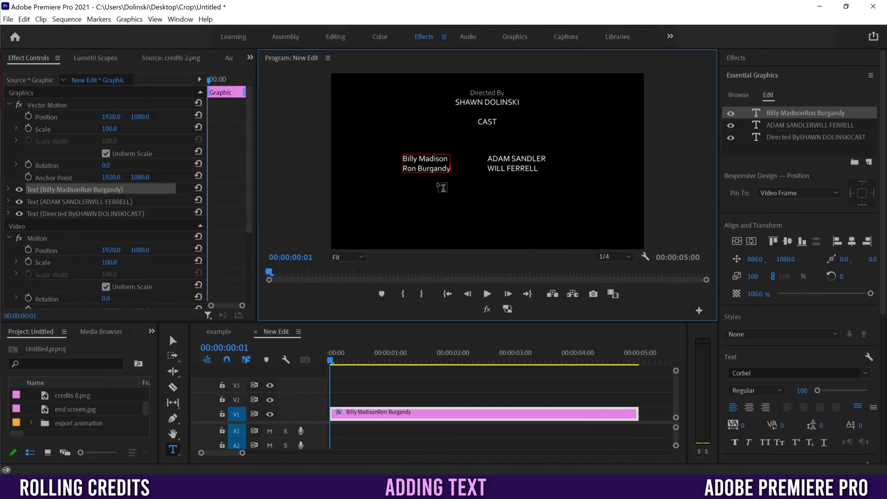
key(ctrl+a)
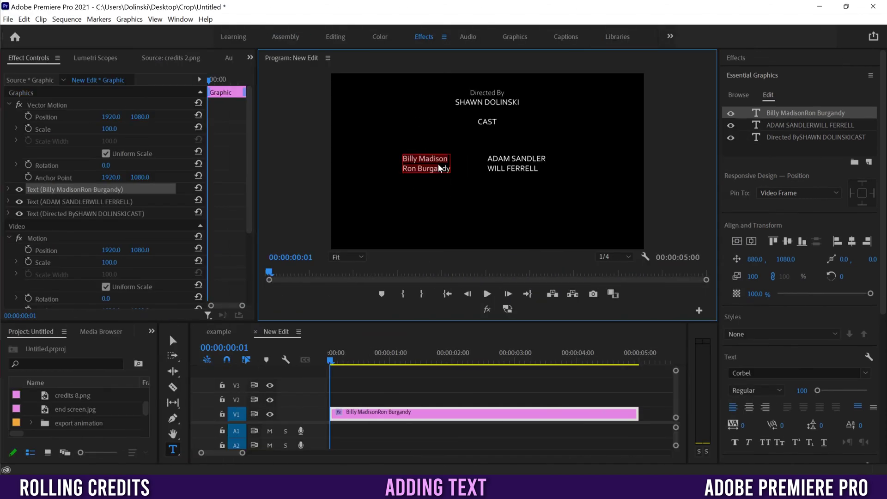
scroll(758, 226, down, 3)
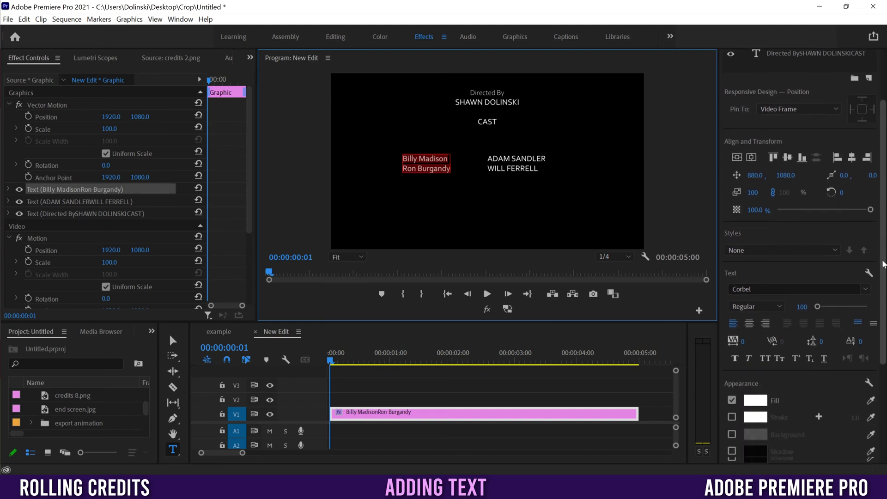
click(766, 273)
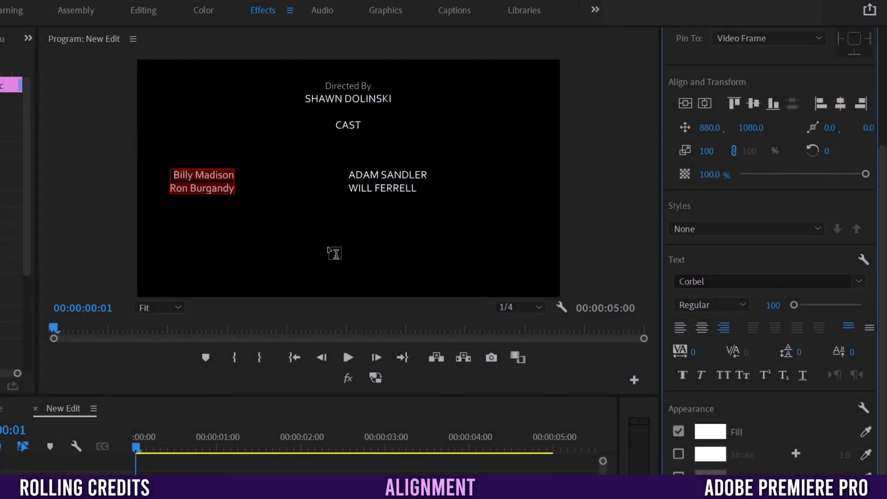
Turn on Show Rulers and Safe Margins in the Program Monitor settings
click(562, 309)
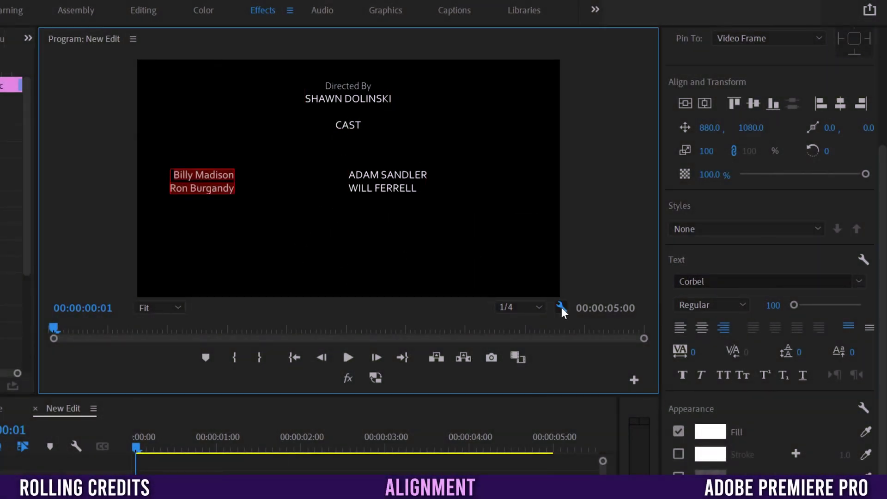
click(562, 309)
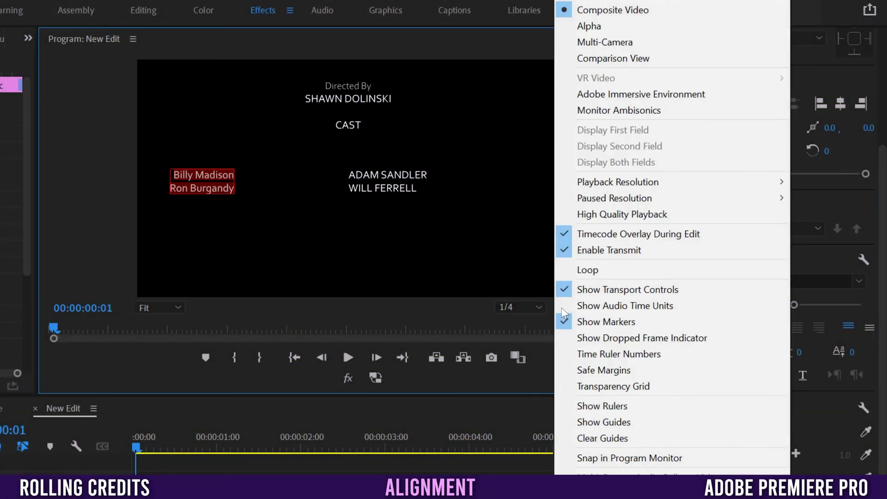
click(602, 406)
click(562, 309)
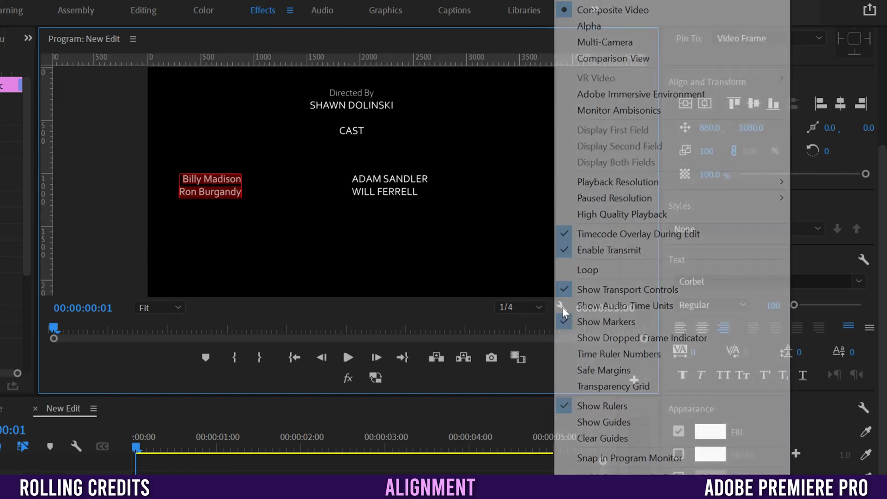
click(601, 370)
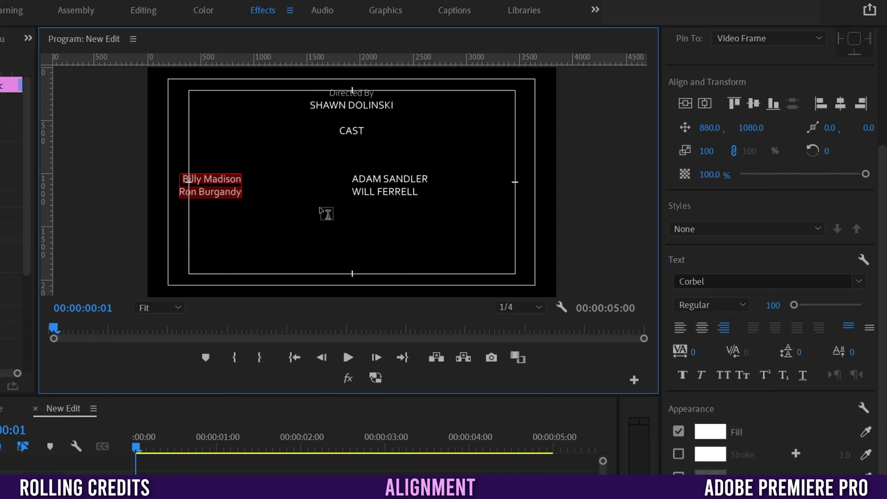
shift+click(370, 185)
Place two vertical guides from the ruler at 2045 and 1810 pixels
key(Down)
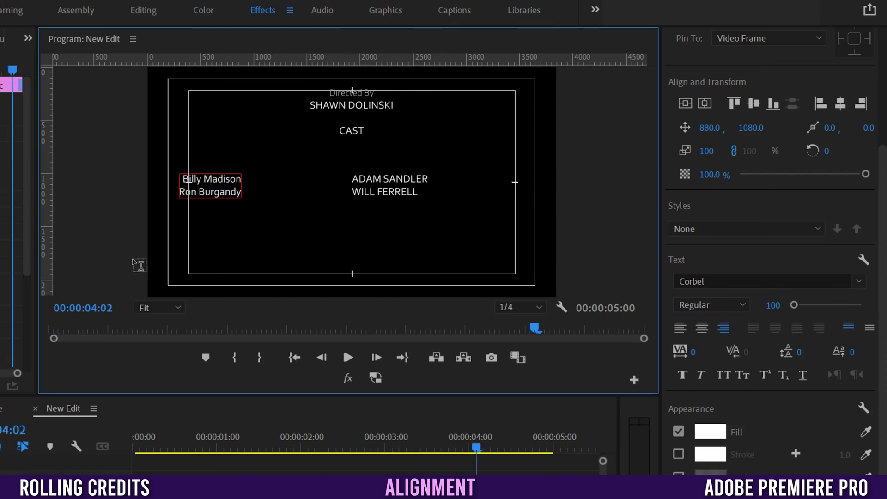
drag(45, 192, 351, 215)
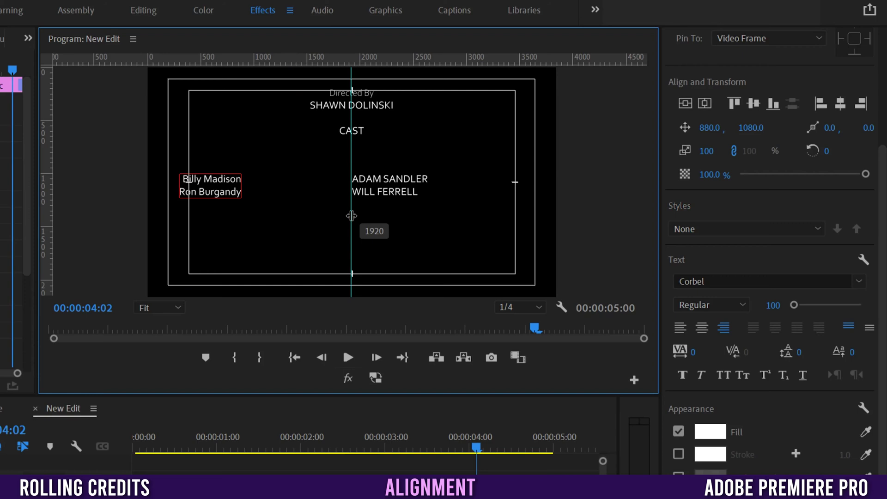
drag(352, 215, 365, 216)
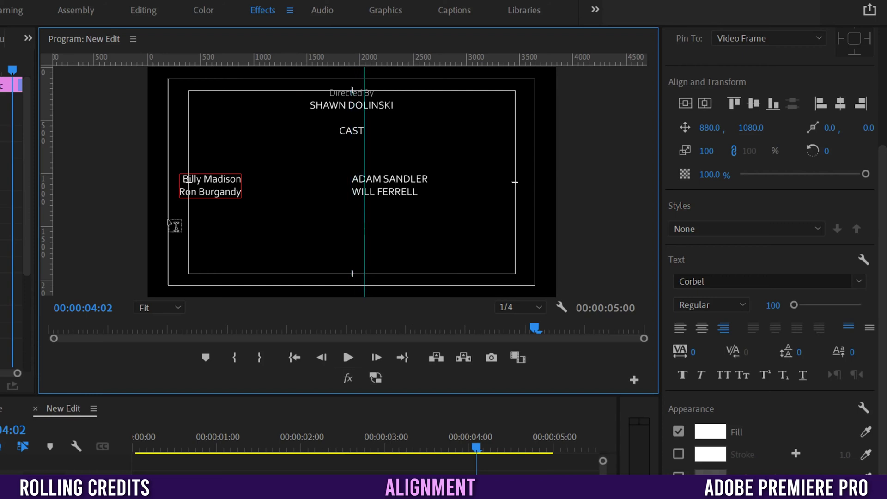
drag(45, 245, 339, 234)
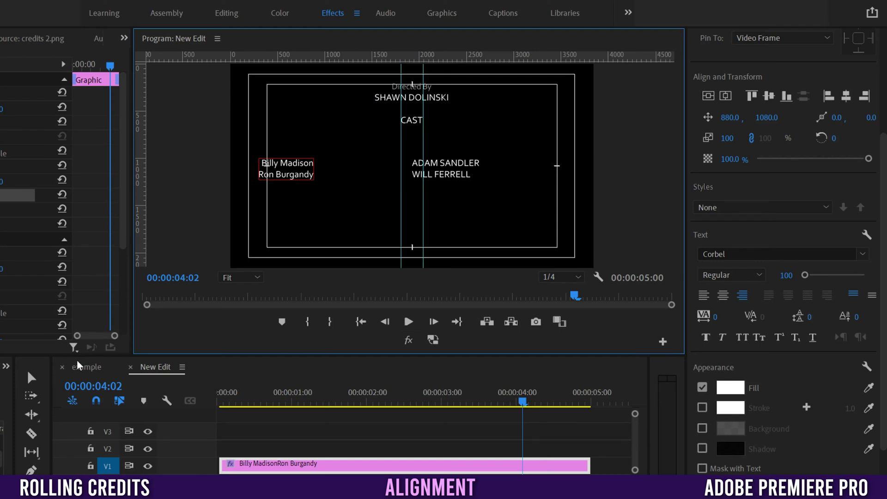
Move the left vertical guide to 1980 px through Edit Guide
click(31, 378)
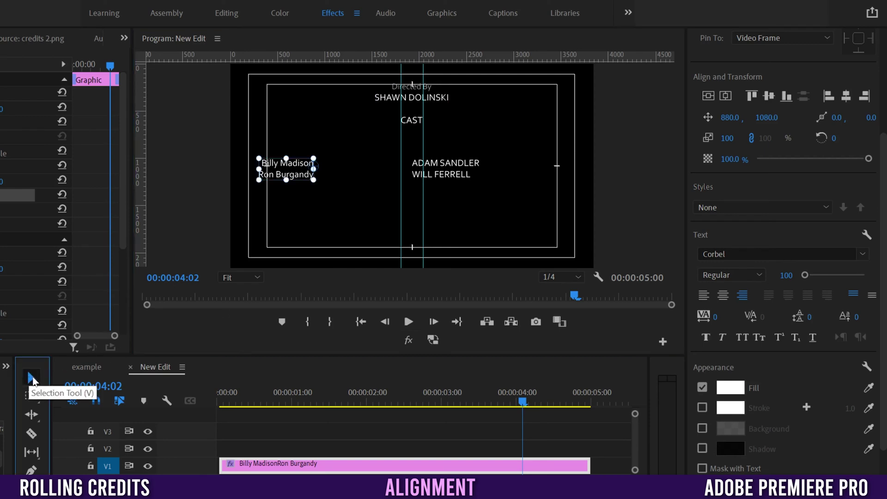
right_click(423, 139)
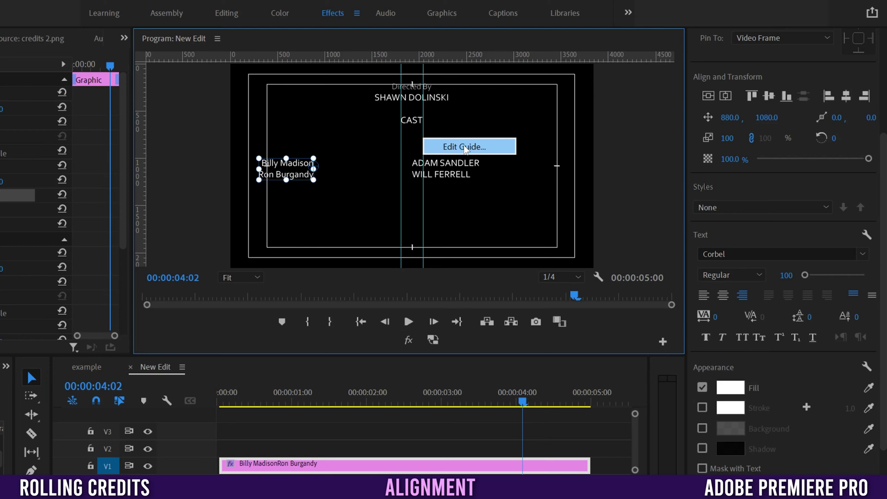
click(465, 147)
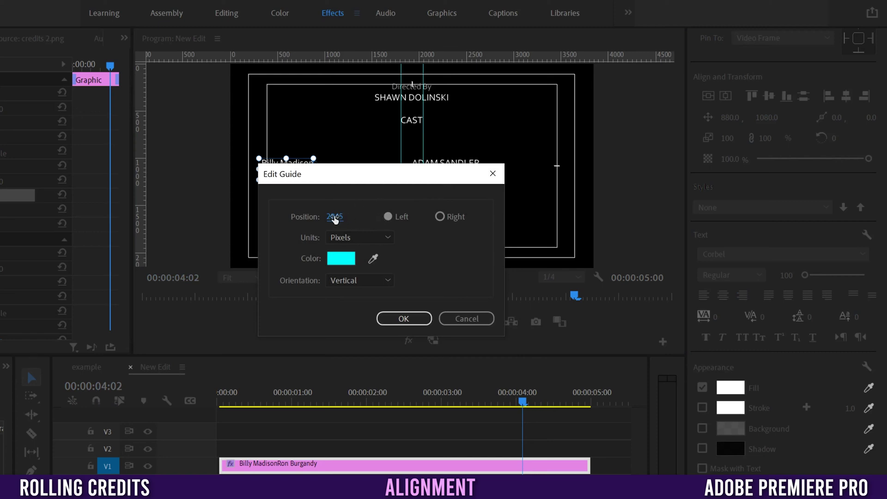
click(335, 217)
text(1980)
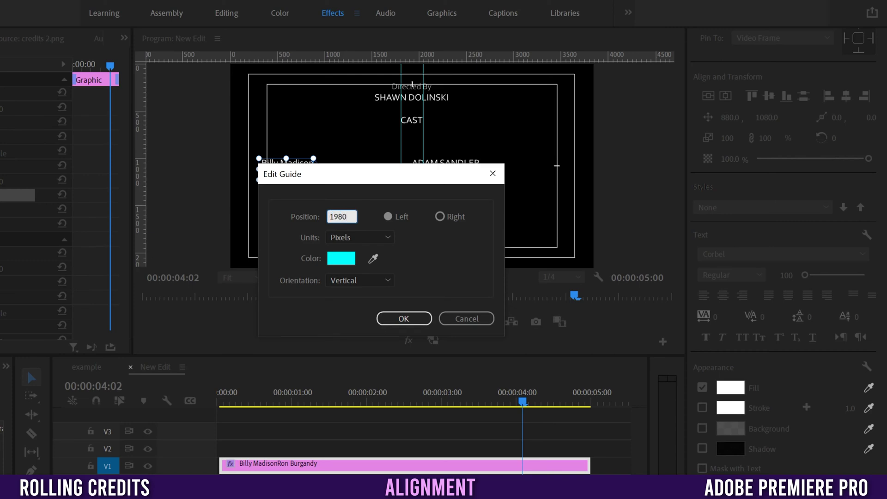
click(404, 318)
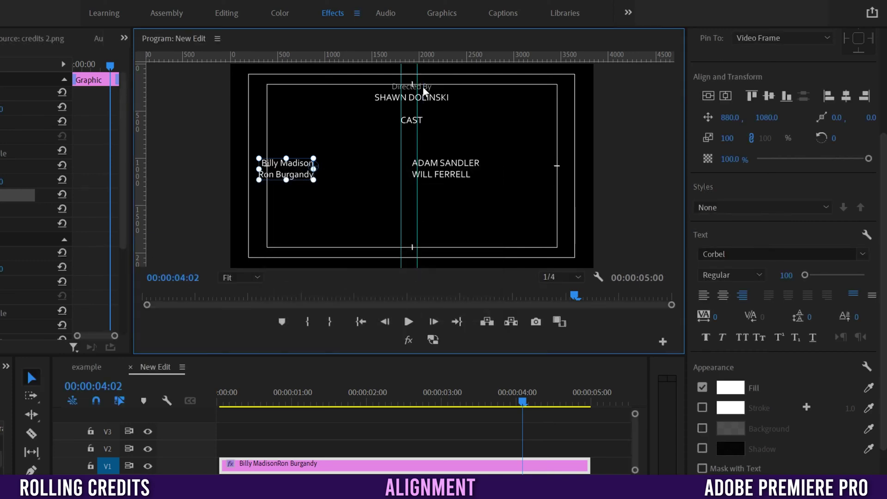
Correct the left vertical guide's position to exactly 1860 pixels
right_click(401, 147)
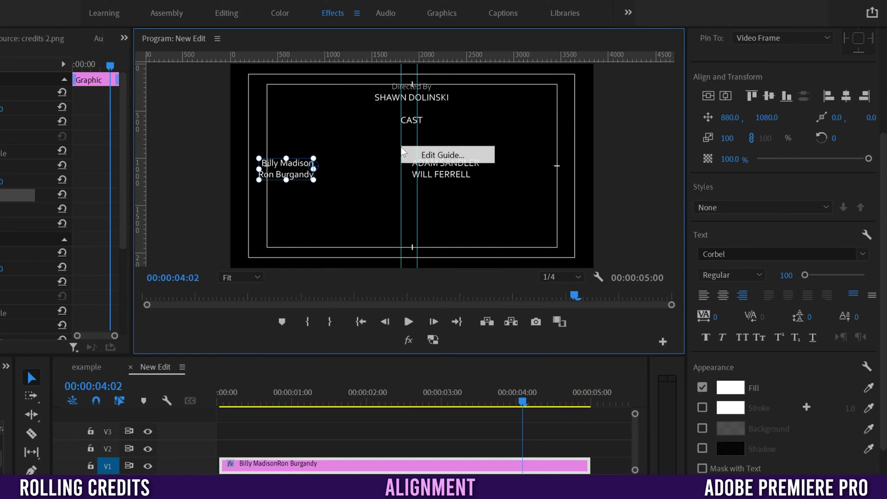
click(430, 155)
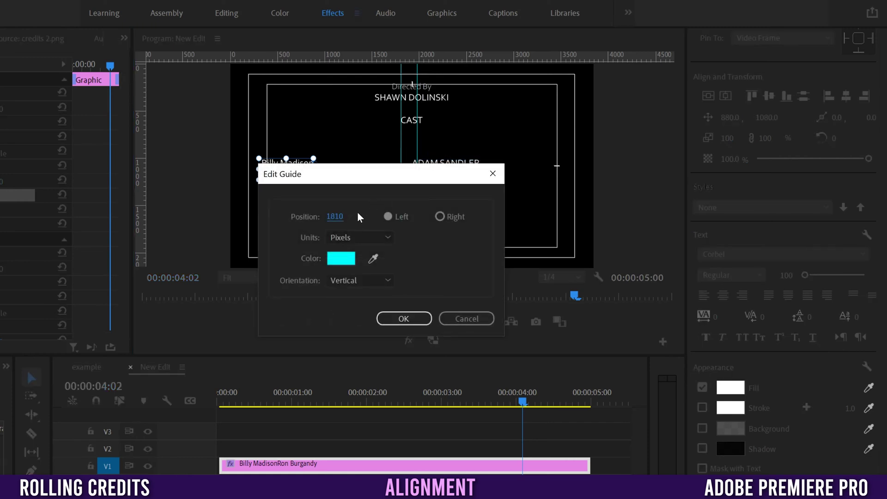
click(335, 216)
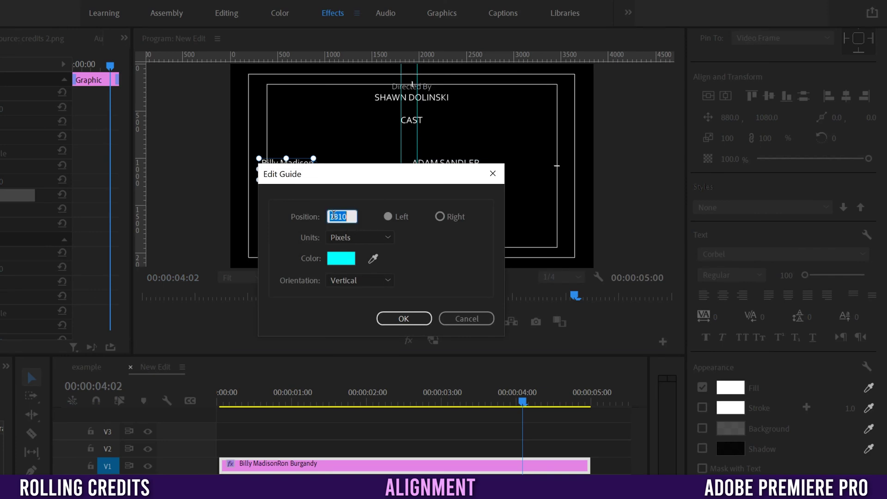
text(18)
click(400, 319)
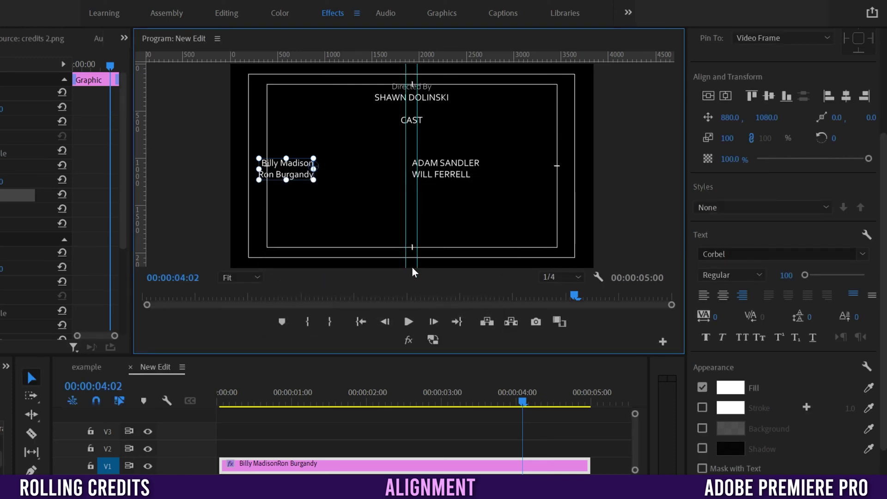
At 50% monitor zoom, drag the ADAM SANDLER / WILL FERRELL block against the right guide (2019.1, 972.1)
click(450, 161)
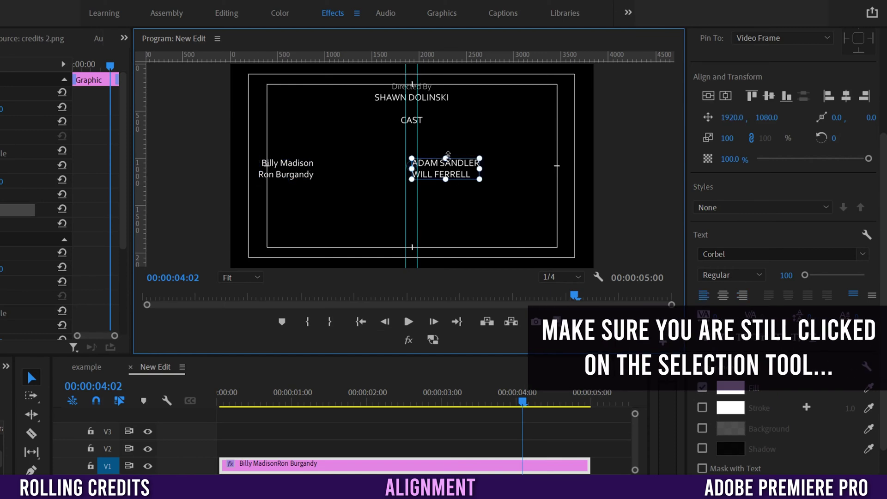
mouse_move(429, 166)
mouse_down()
mouse_move(448, 152)
mouse_move(437, 169)
mouse_move(427, 151)
mouse_move(437, 156)
mouse_up()
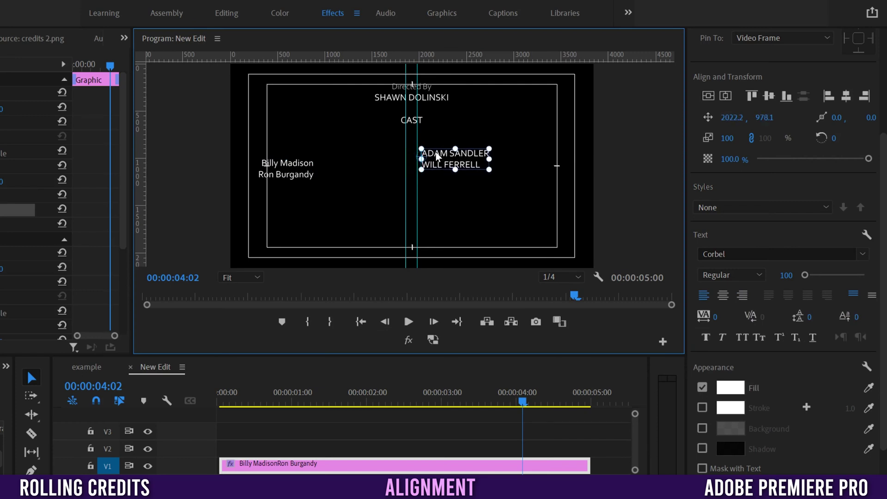
click(237, 280)
click(240, 341)
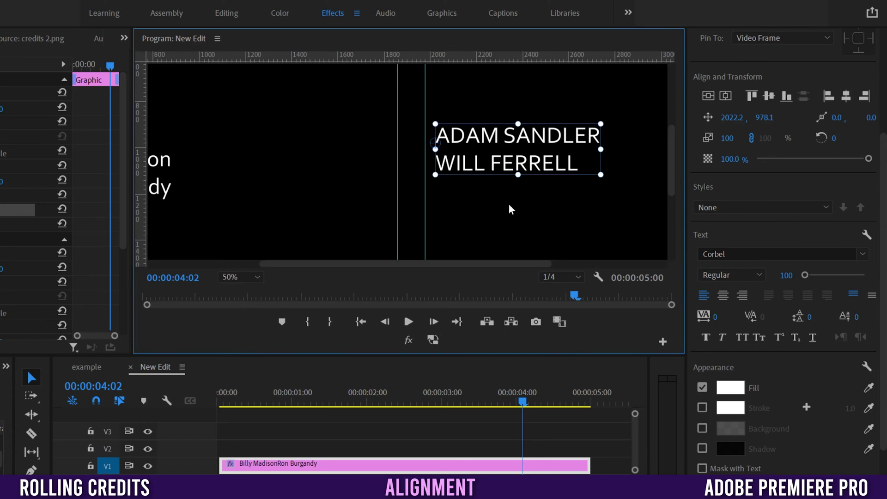
drag(496, 144, 491, 144)
mouse_move(491, 139)
mouse_down()
mouse_move(504, 137)
mouse_move(495, 140)
mouse_up()
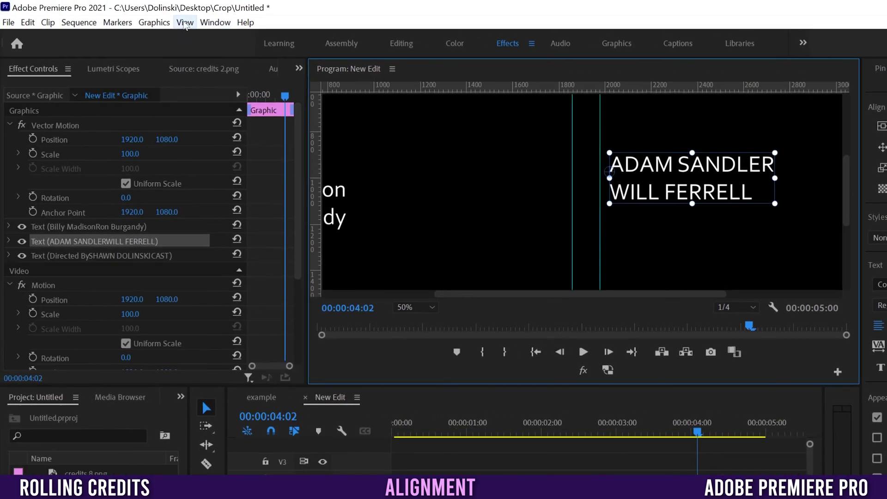
Enable View > Snap and snap the actor names to the right guide at 1980, 817 beneath CAST
click(185, 22)
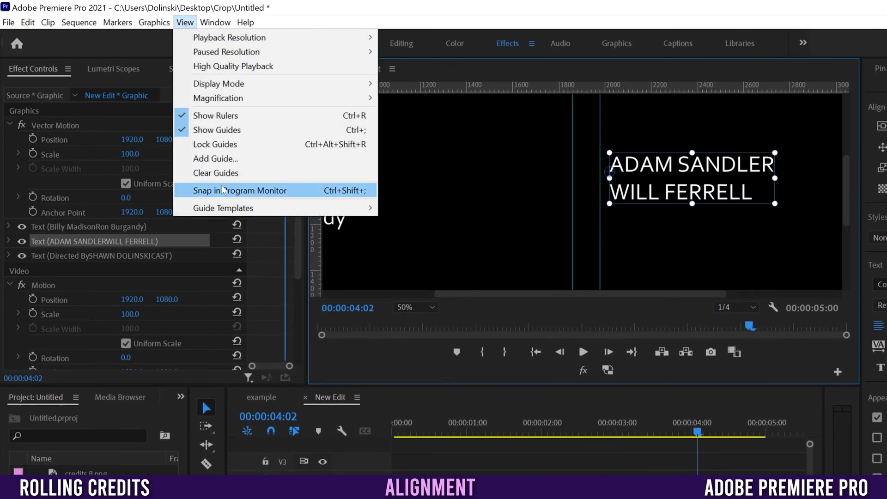
click(234, 191)
mouse_move(671, 169)
mouse_down()
mouse_move(659, 168)
mouse_move(677, 167)
mouse_up()
drag(502, 135, 490, 136)
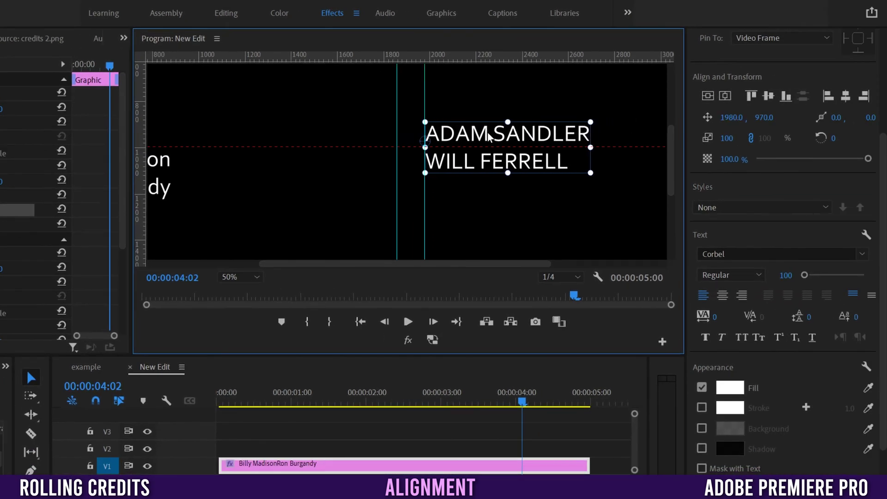
drag(672, 187, 669, 163)
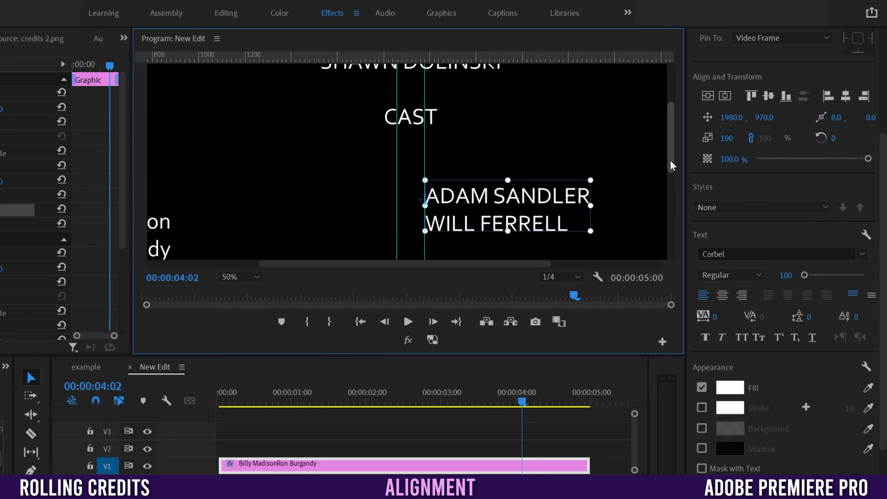
drag(470, 203, 469, 185)
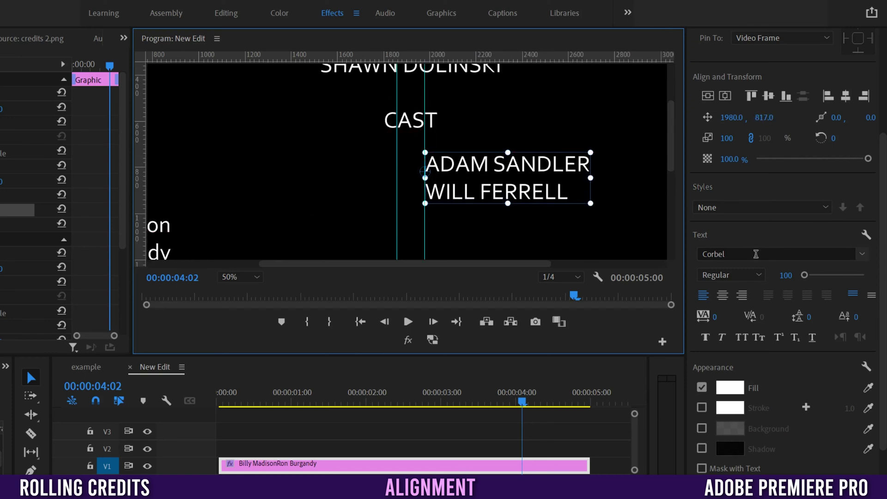
scroll(876, 225, up, 5)
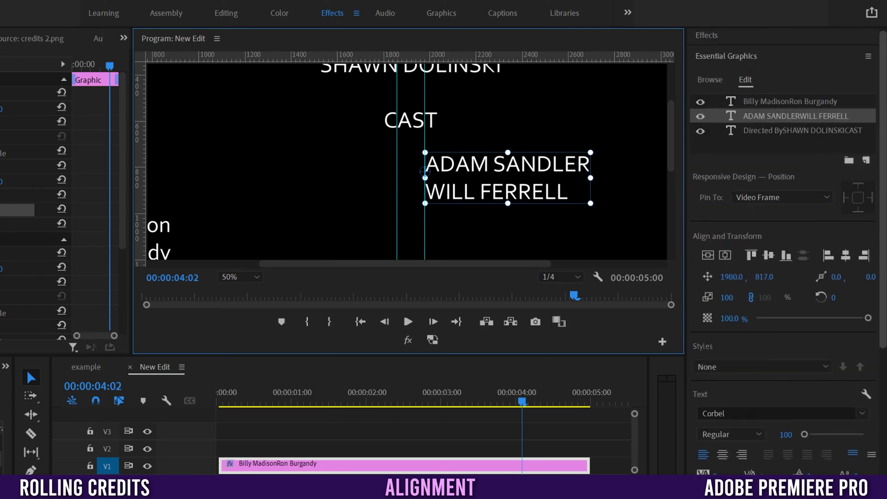
Nudge the actor names up and snap the Billy Madison column to the left guide at 1860, 790.6
mouse_move(493, 171)
mouse_down()
mouse_move(543, 180)
mouse_move(524, 150)
mouse_move(503, 169)
mouse_move(495, 149)
mouse_move(495, 179)
mouse_move(500, 153)
mouse_move(499, 173)
mouse_up()
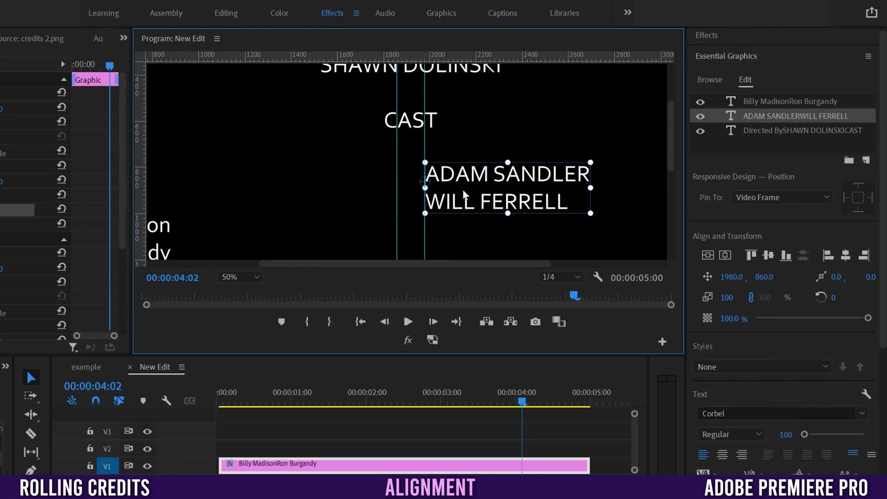
drag(762, 278, 720, 277)
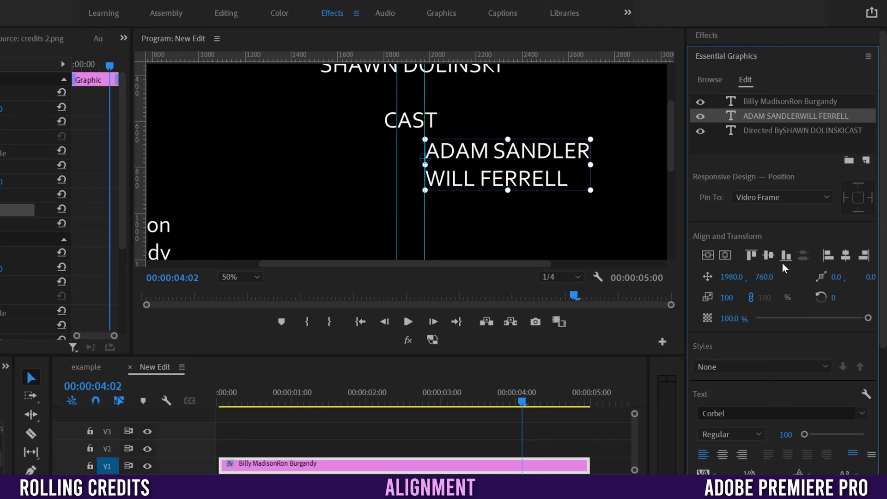
click(161, 245)
drag(323, 264, 287, 265)
drag(235, 239, 418, 157)
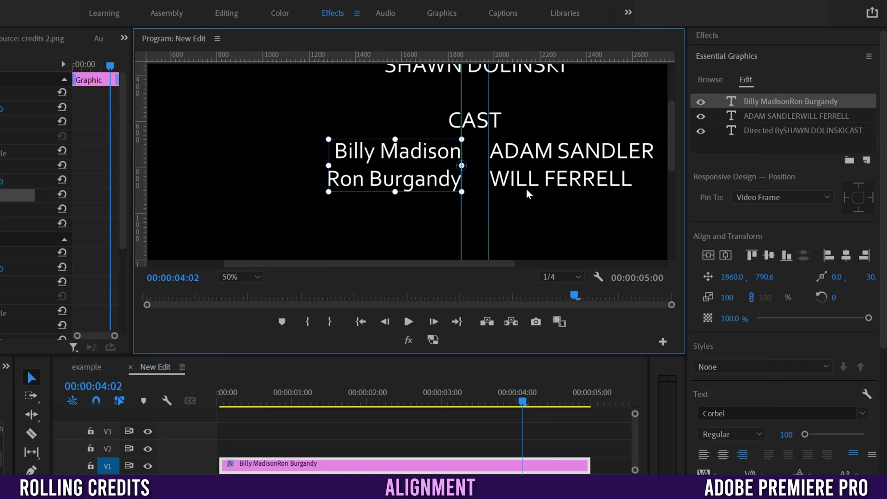
drag(428, 262, 485, 267)
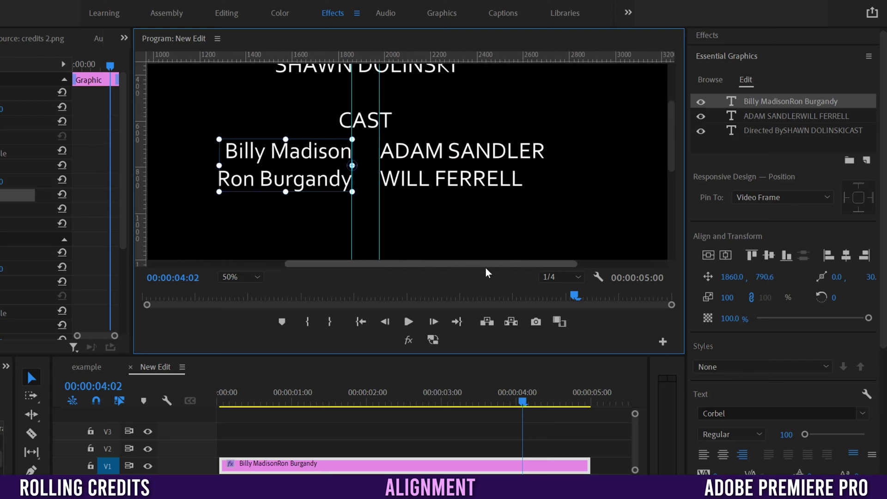
drag(671, 150, 670, 141)
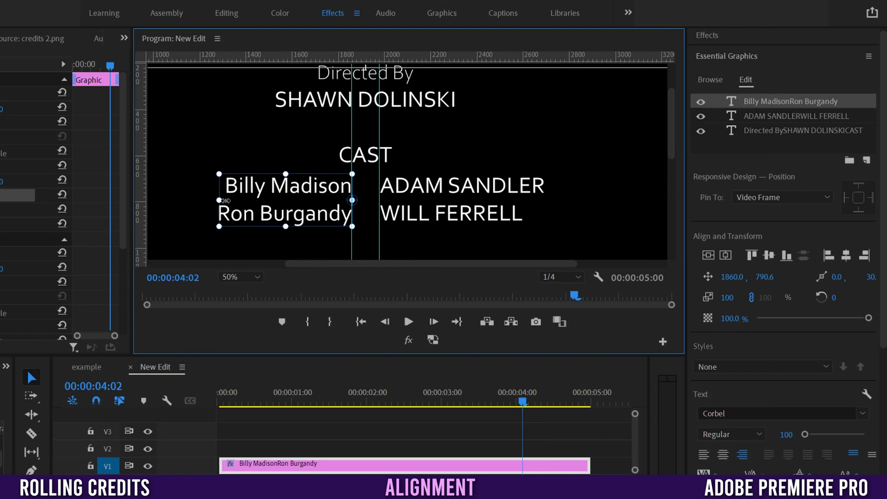
Select all of the Billy Madison / Ron Burgandy text for editing
double_click(285, 193)
click(226, 186)
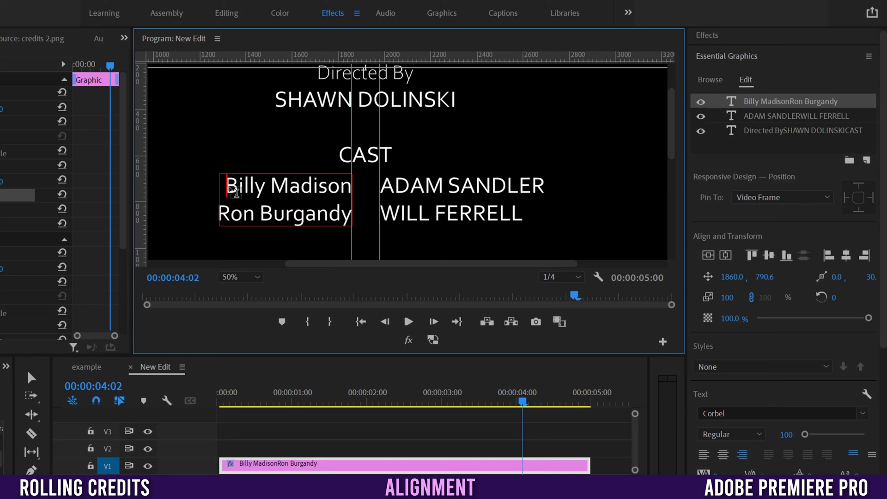
key(ctrl+a)
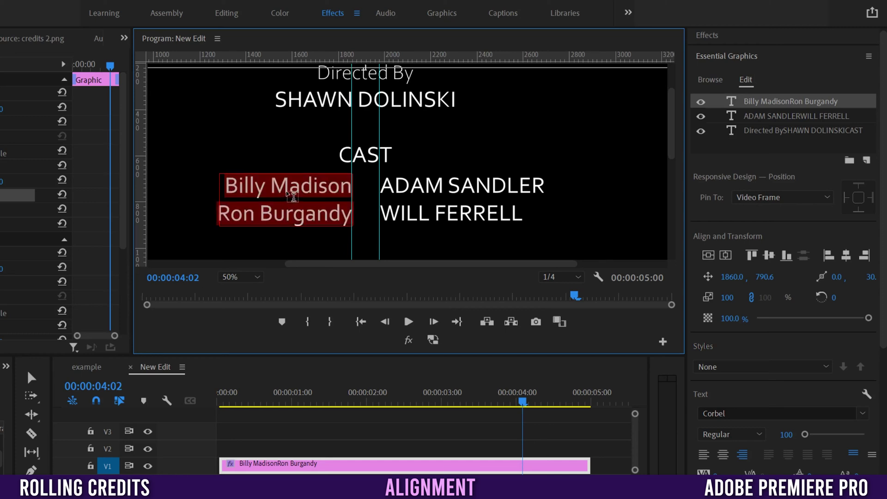
In Essential Graphics Text, set the character names to Corbel Light, font size 90
scroll(885, 263, down, 5)
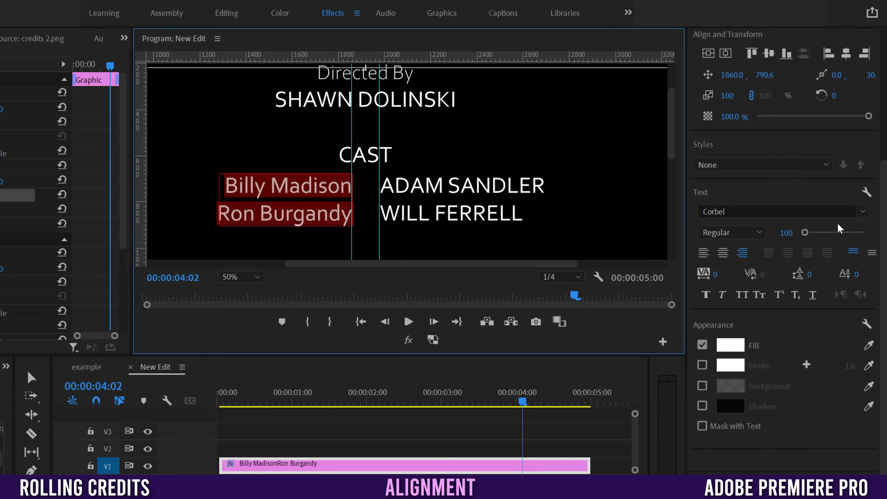
click(862, 212)
scroll(738, 276, up, 1)
scroll(733, 278, up, 1)
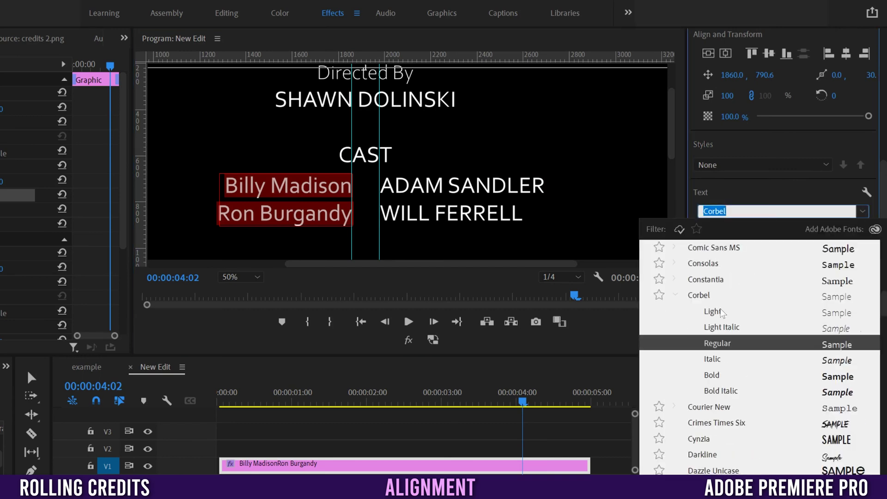
click(713, 312)
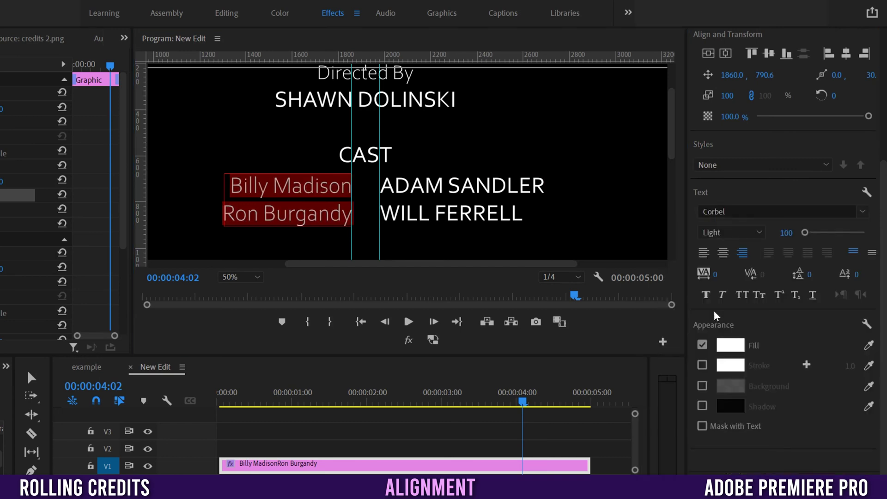
click(782, 231)
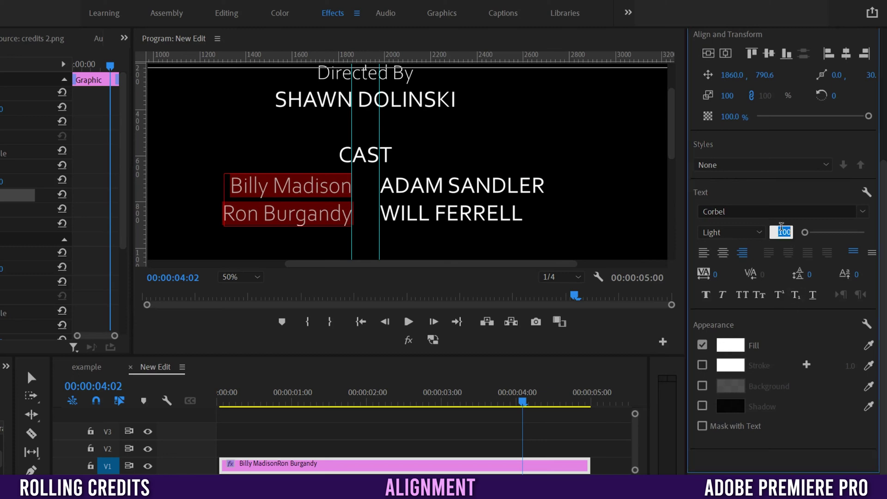
text(90)
key(Return)
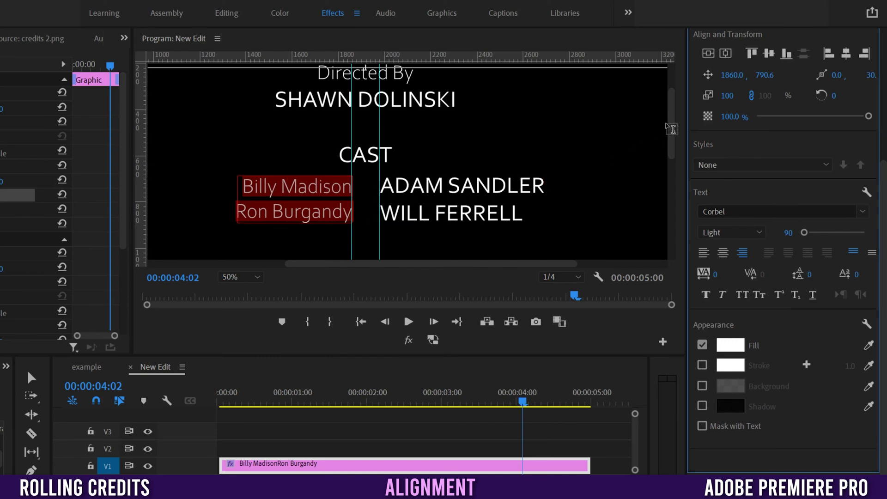
drag(672, 150, 578, 167)
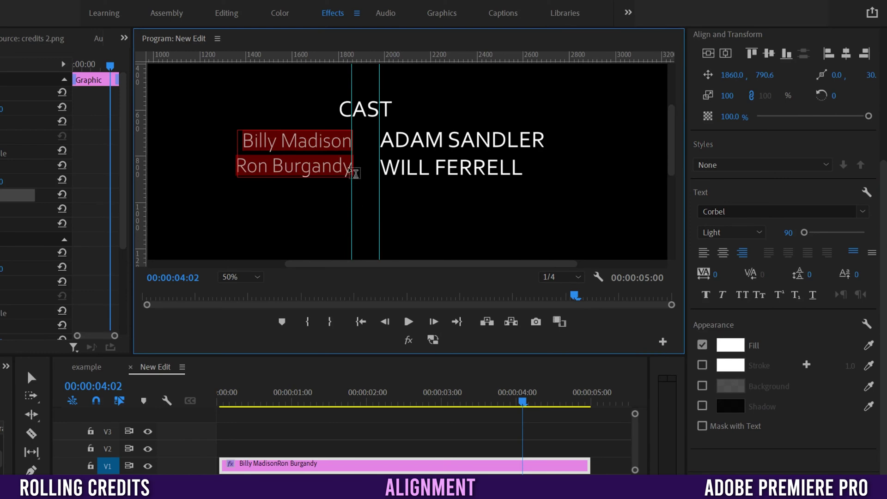
Add test lines a, b and c below Ron Burgandy in the character column
click(356, 176)
key(Return)
text(a)
key(Return)
text(b)
key(Return)
text(c)
key(Return)
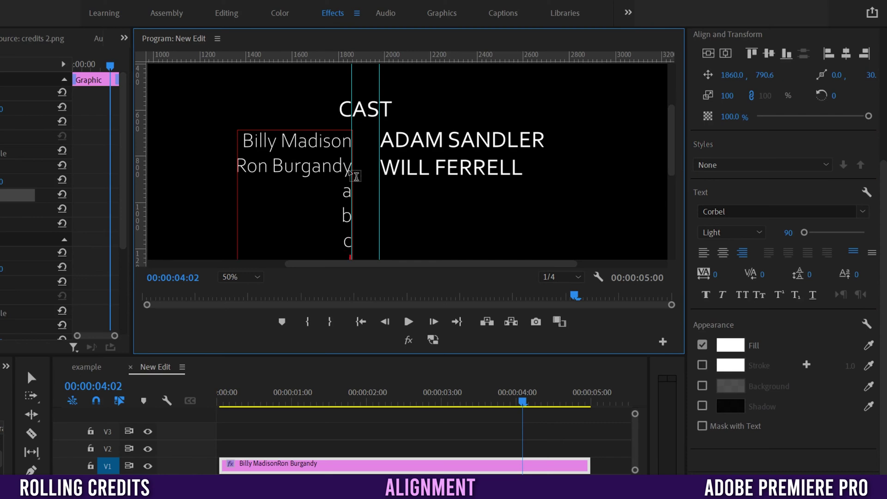
Add test lines a, b, c and d below WILL FERRELL in the actor column
click(532, 171)
key(Return)
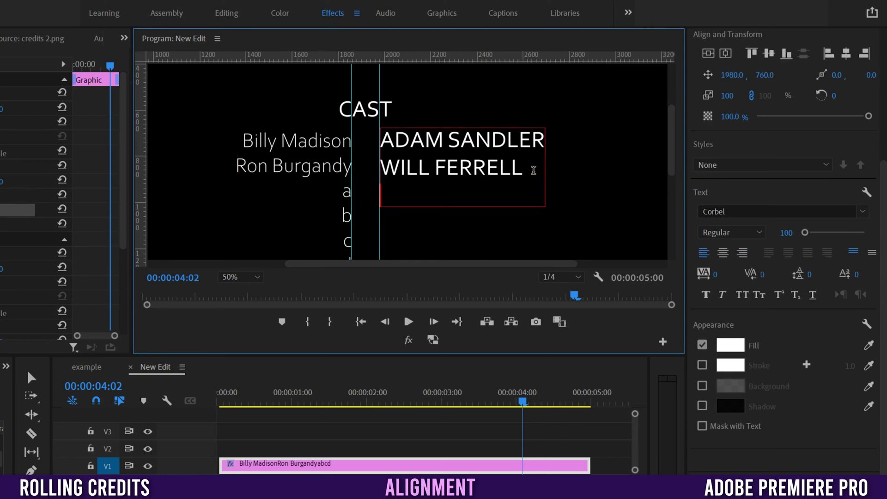
text(a)
key(Return)
text(b)
key(Return)
text(c)
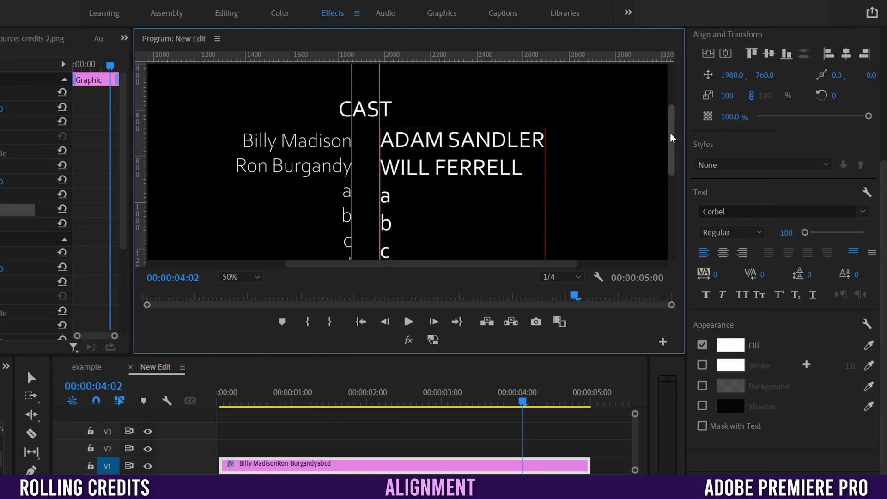
key(Return)
text(d)
Select every line of the character column and set its Leading to -6
drag(674, 139, 673, 156)
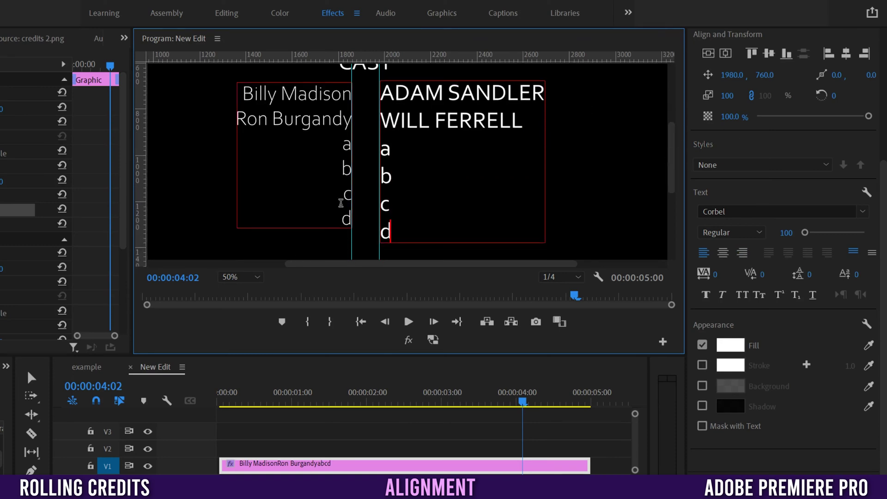
drag(246, 95, 360, 223)
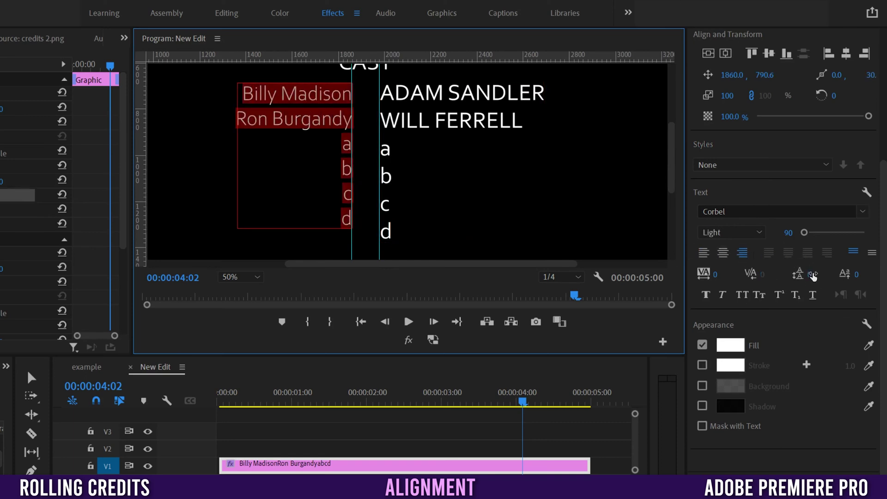
mouse_move(812, 275)
mouse_down()
mouse_move(804, 275)
mouse_move(812, 275)
mouse_up()
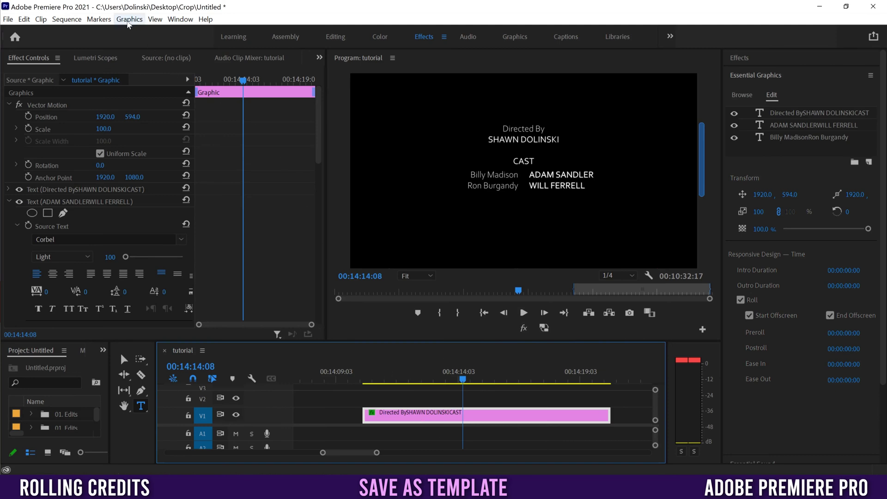
Export the graphic as Motion Graphics template 'movie credits' into the Local Templates Folder
click(129, 19)
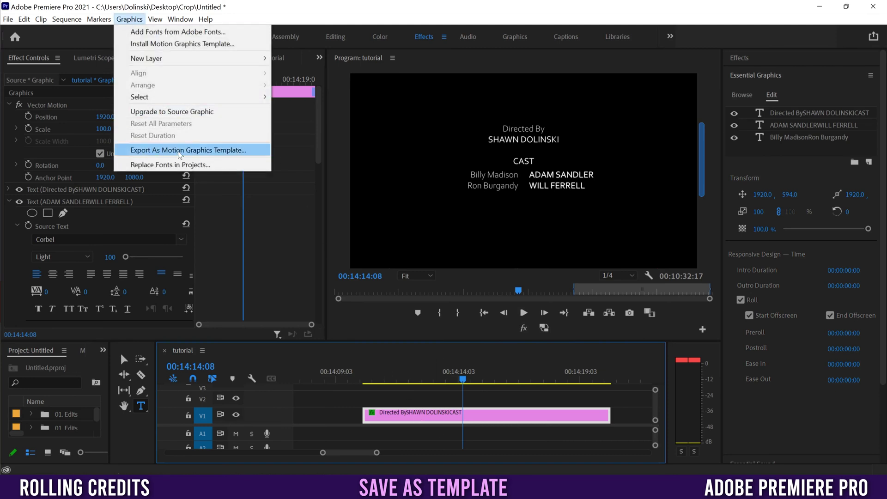
click(214, 151)
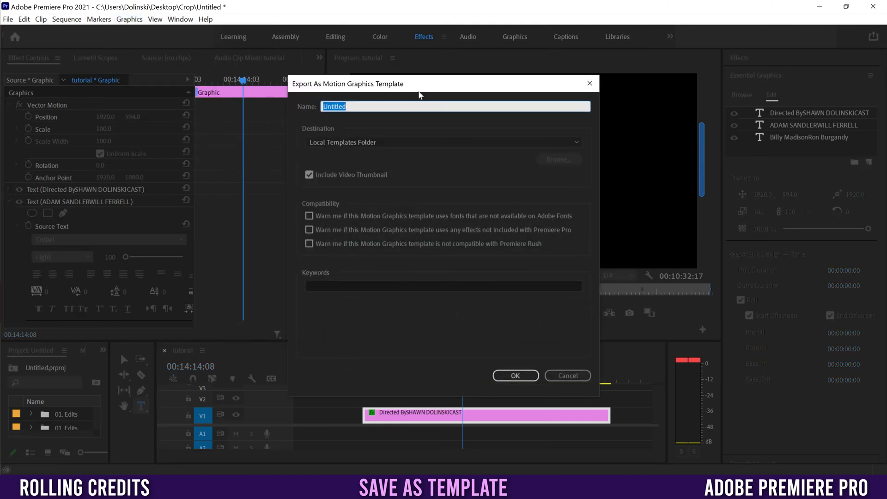
text(mov)
click(514, 378)
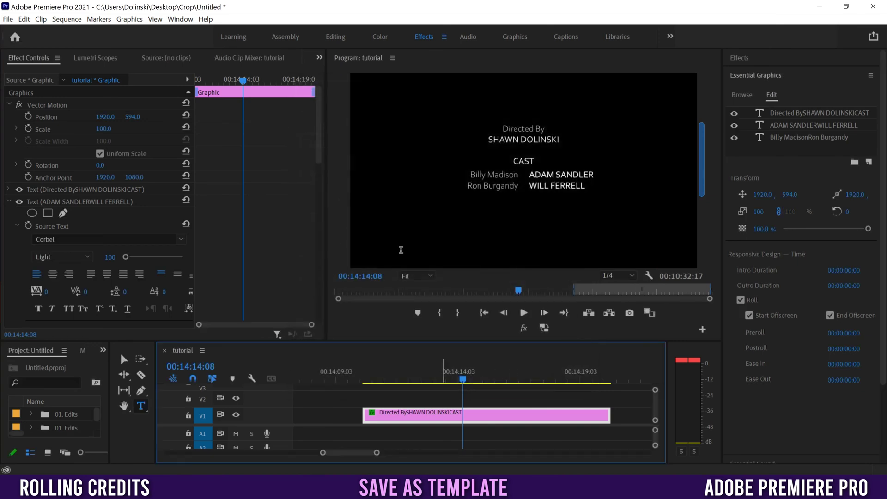
Search the Essential Graphics Browse templates for 'cred'
click(760, 75)
click(760, 76)
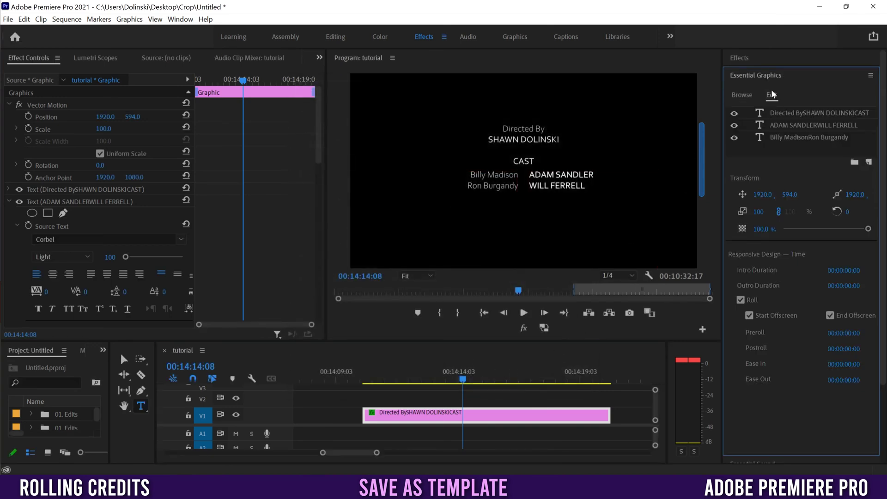
click(742, 96)
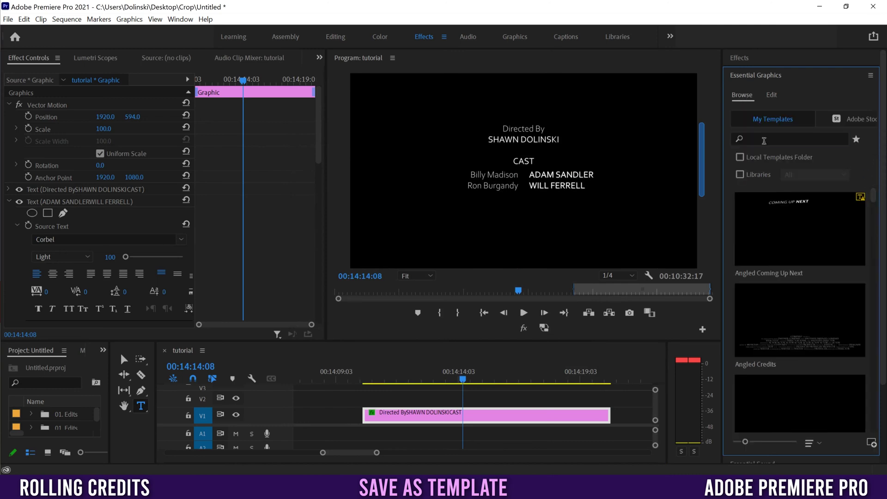
click(764, 140)
text(credits)
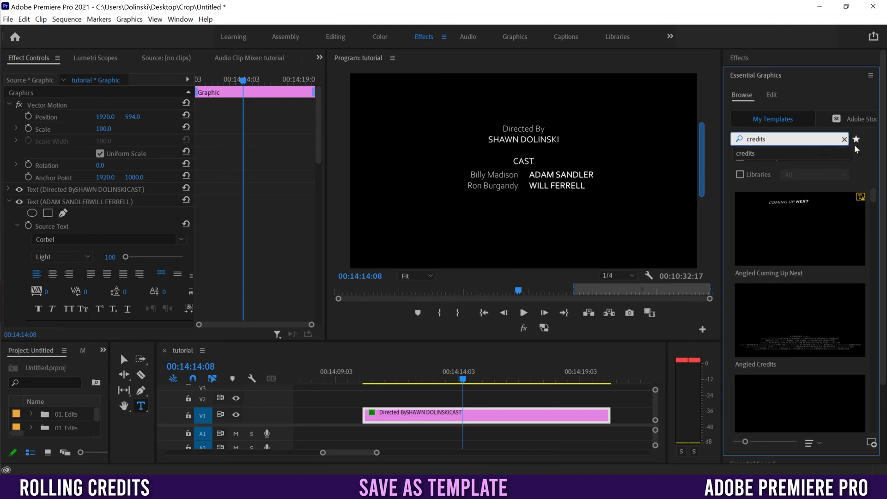
key(Return)
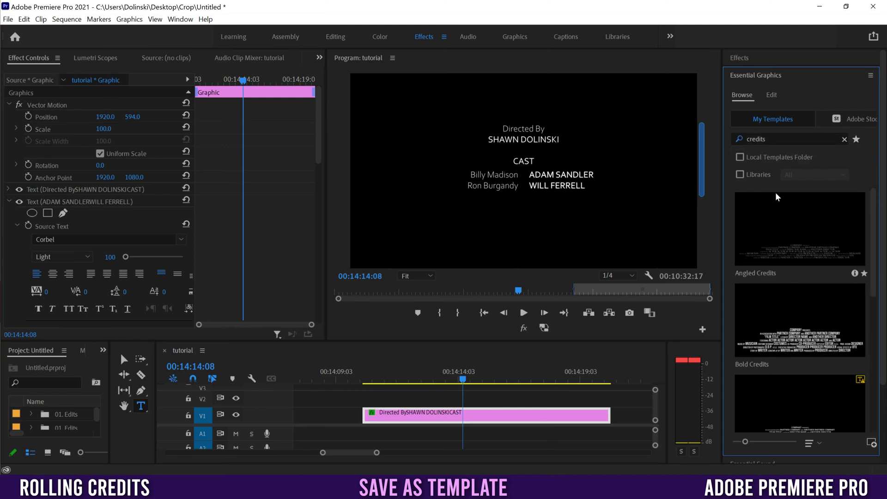
Delete the old credits clip and place the movie credits template on track V1
drag(875, 222, 875, 365)
mouse_move(811, 386)
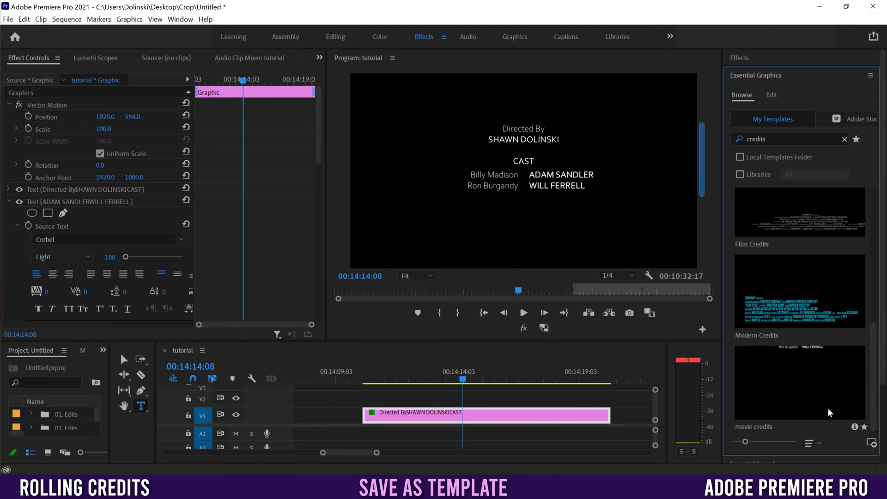
click(536, 419)
key(Delete)
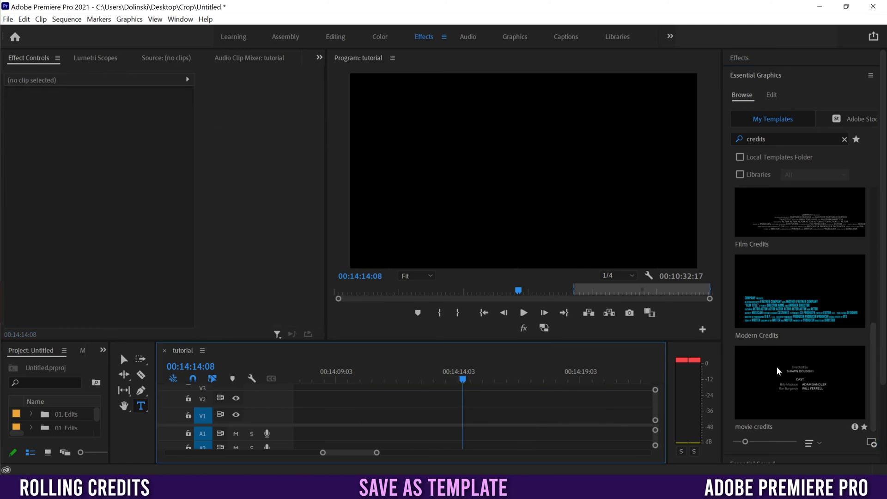
drag(800, 383, 345, 419)
click(447, 413)
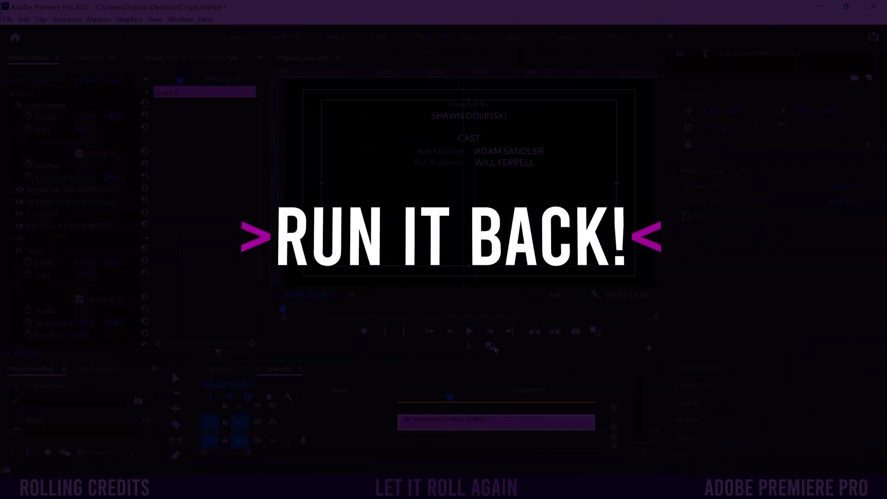
Switch to the example sequence and turn off Show Guides, Show Rulers and Safe Margins
click(221, 368)
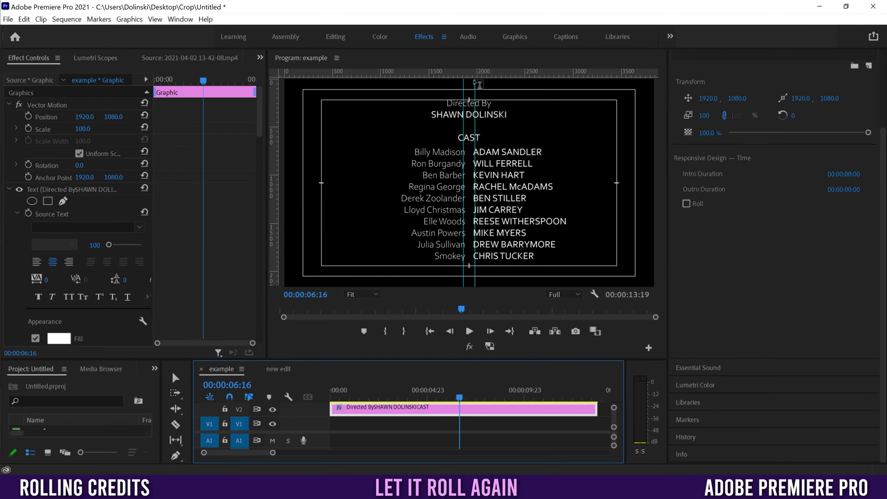
click(594, 294)
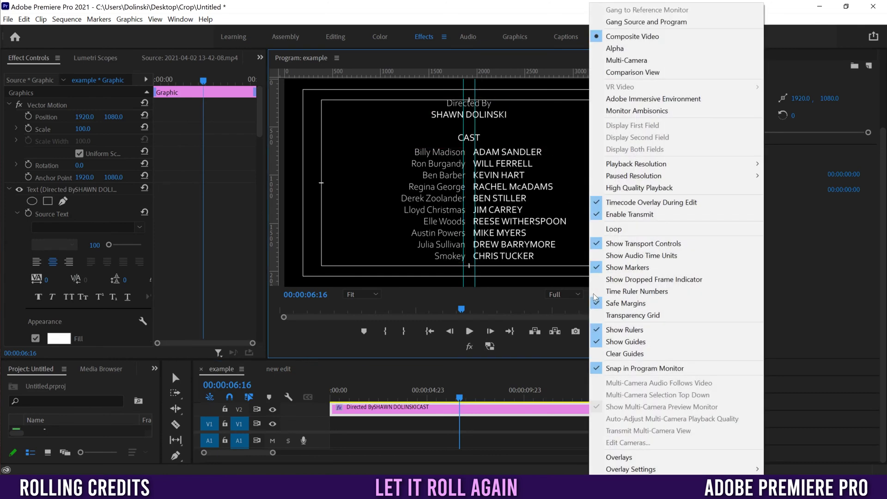
click(615, 343)
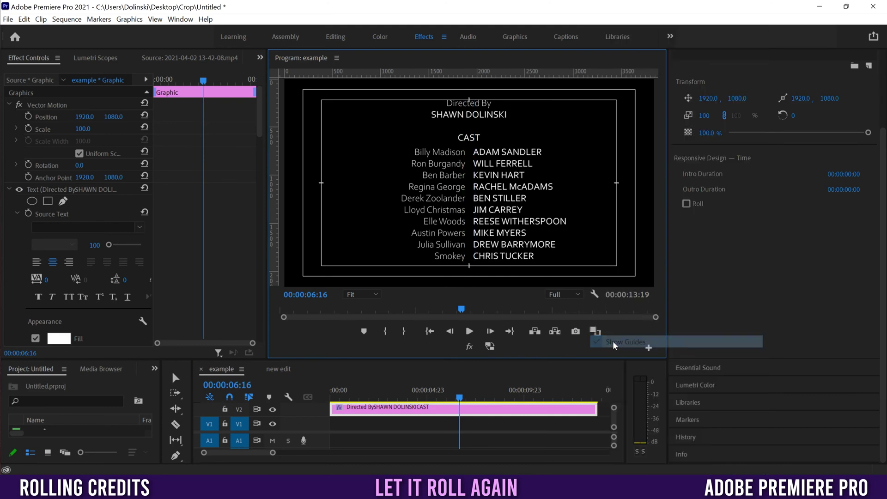
click(594, 294)
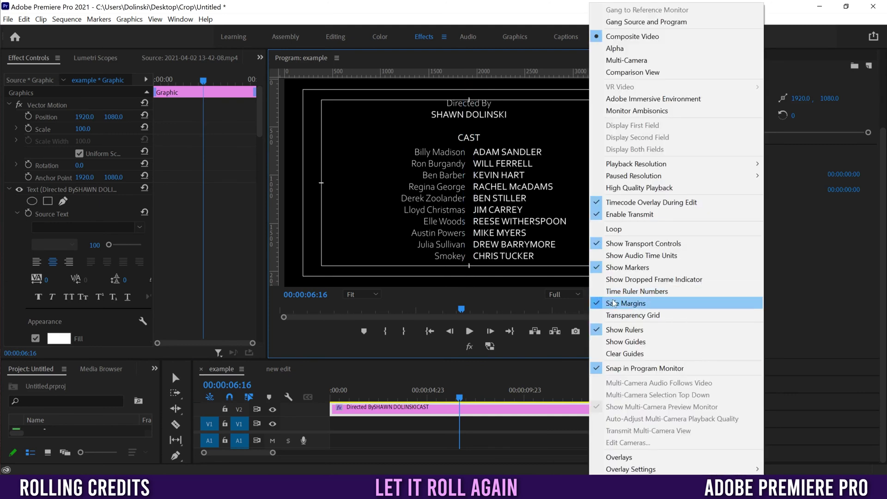
click(627, 330)
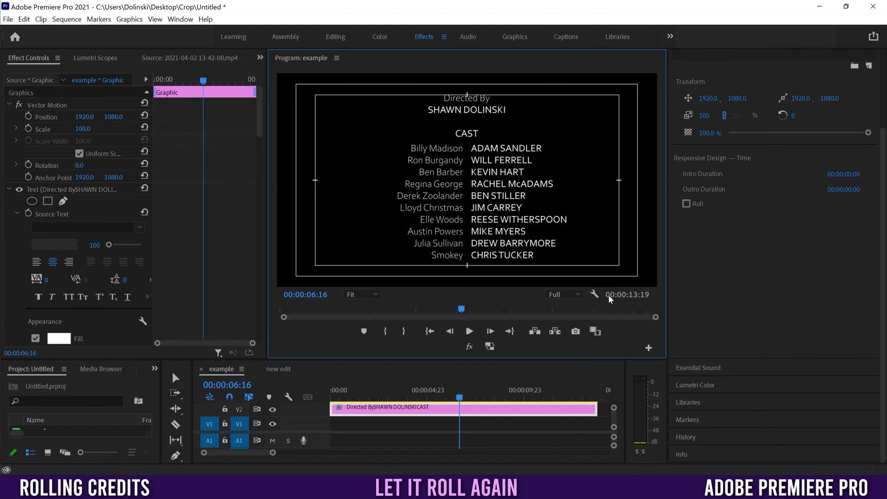
click(595, 294)
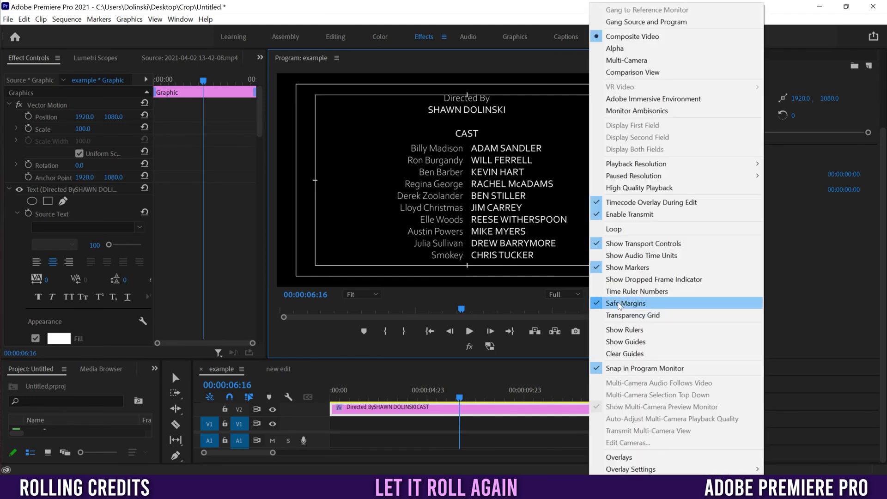
click(620, 304)
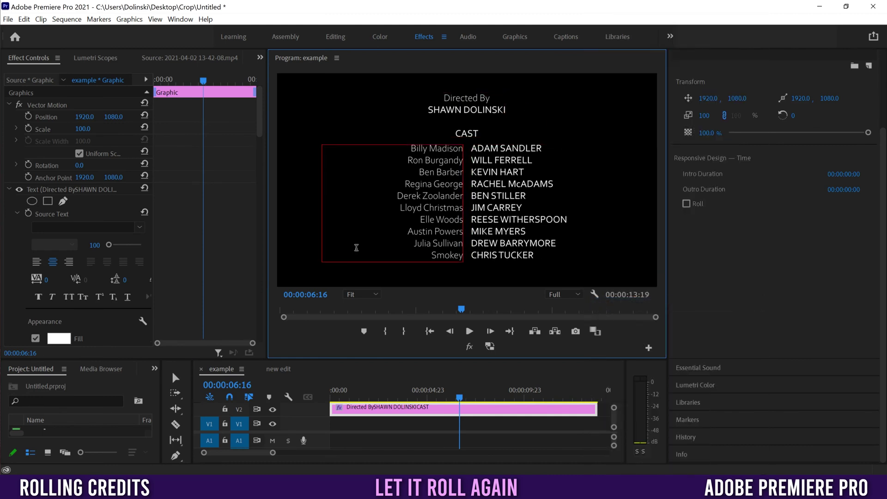
Select the whole credits graphic clip and enable Roll in Responsive Design
click(428, 395)
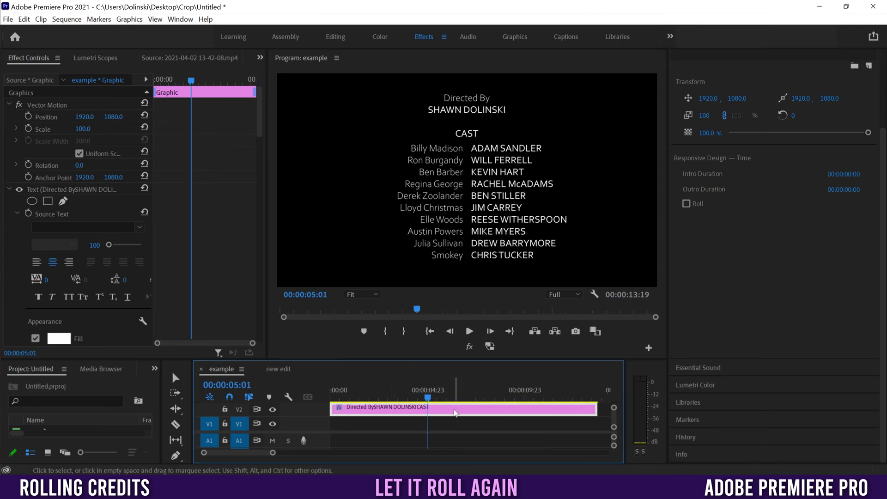
click(499, 220)
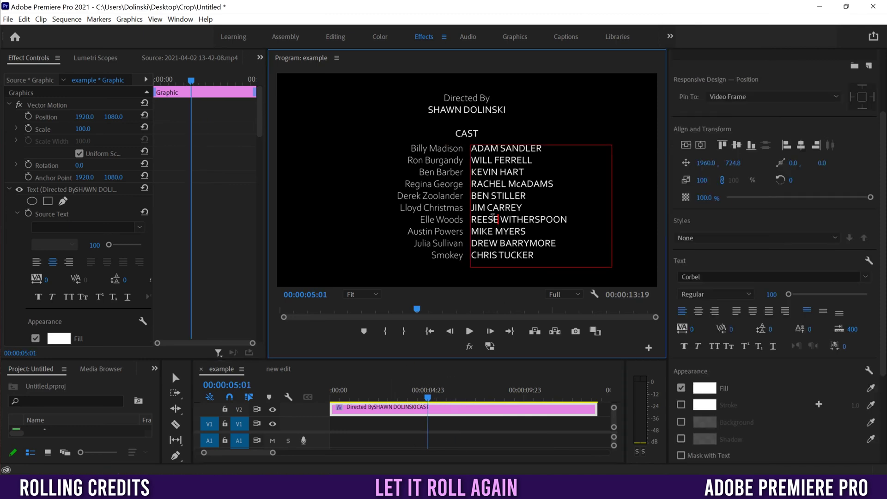
click(433, 183)
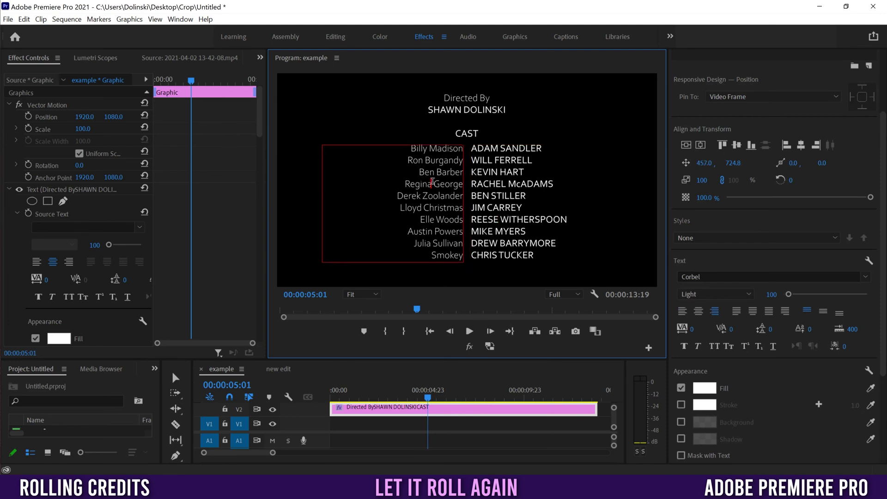
click(471, 113)
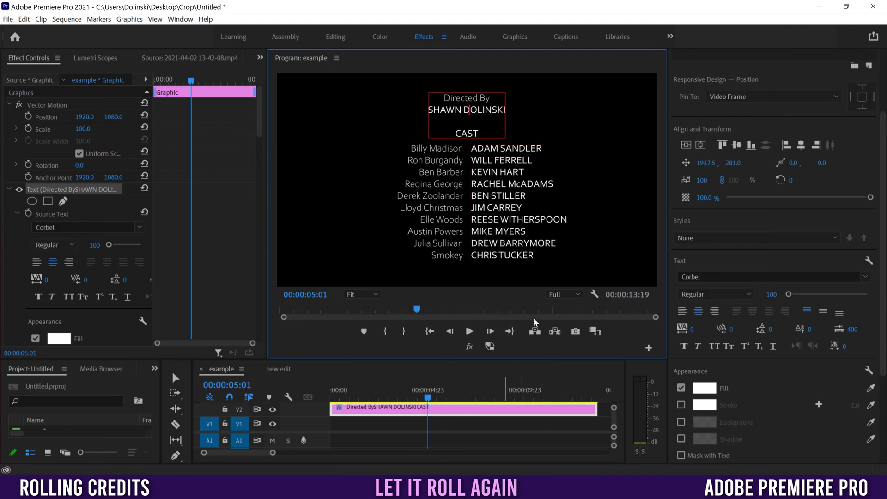
click(584, 440)
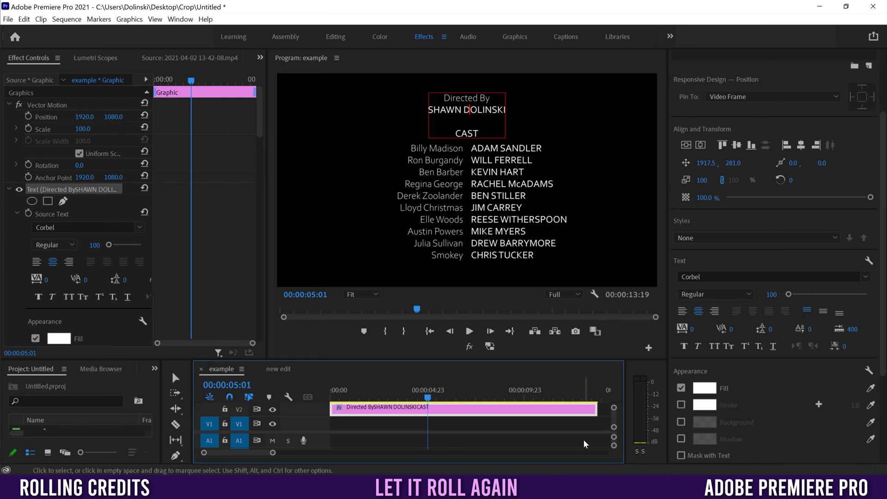
click(441, 413)
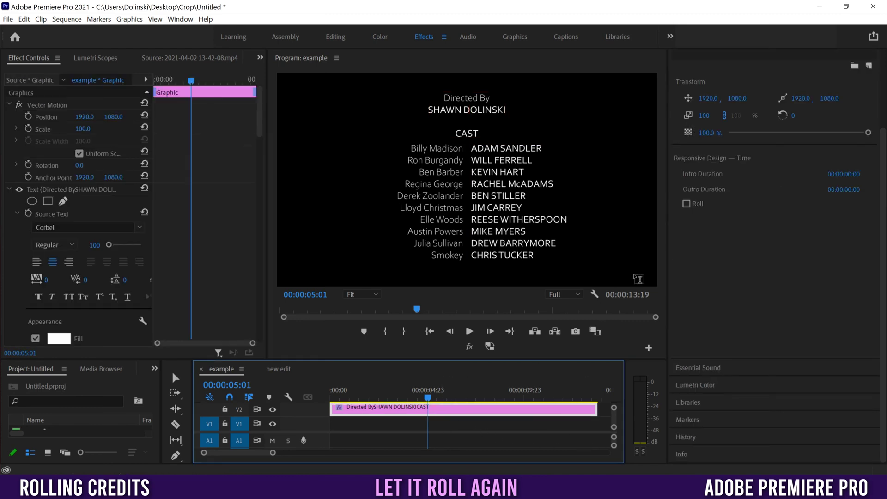
click(687, 204)
Play the rolling credits from the start, then trim the clip to 00:00:04:13
drag(412, 396, 320, 387)
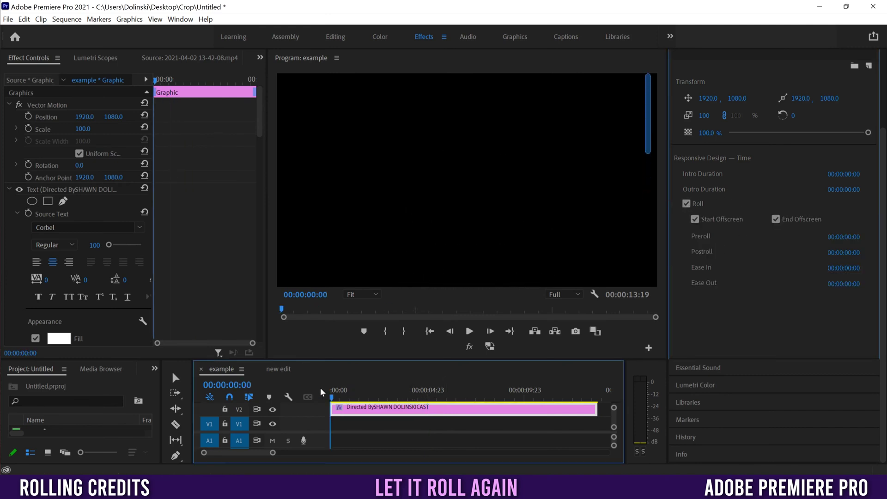
click(469, 332)
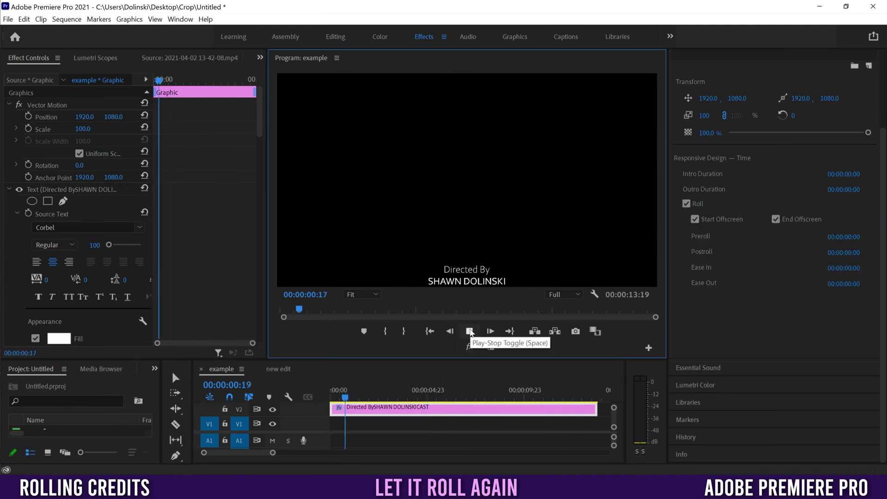
click(470, 332)
drag(597, 409, 416, 412)
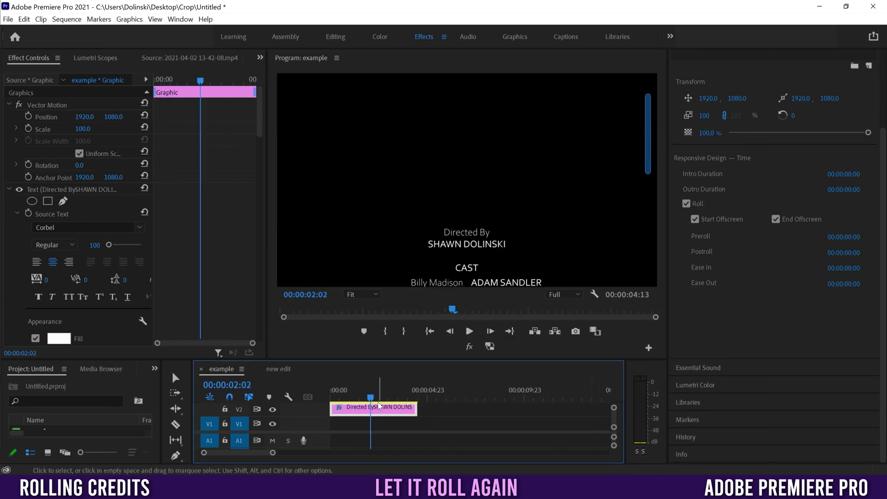
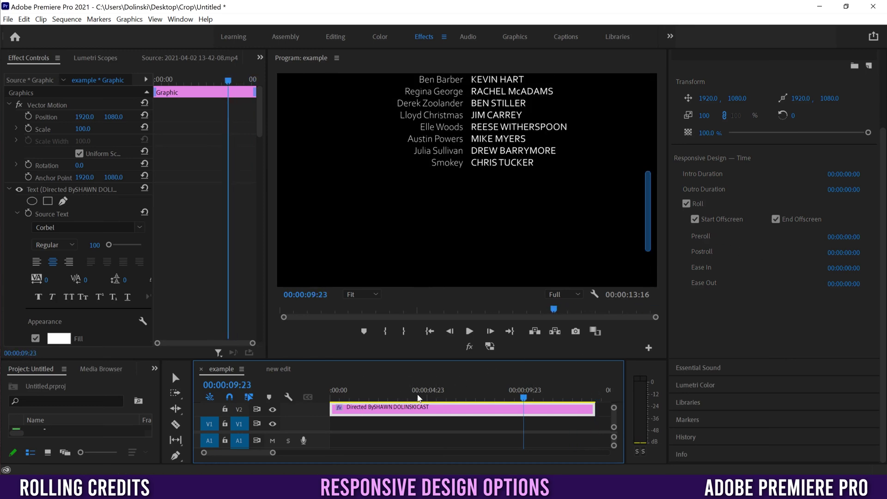
Rewind to the start, set the credits roll Preroll to 00:00:04:13, and preview it
drag(348, 411, 331, 397)
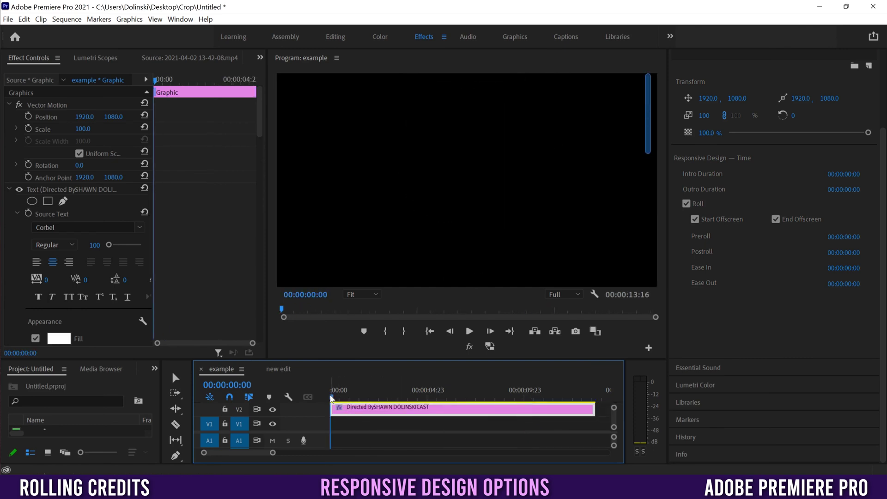
click(857, 241)
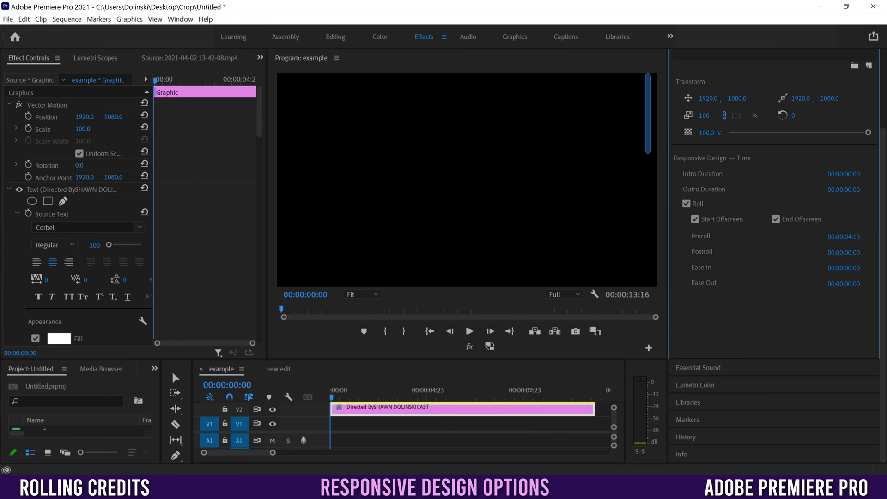
click(469, 331)
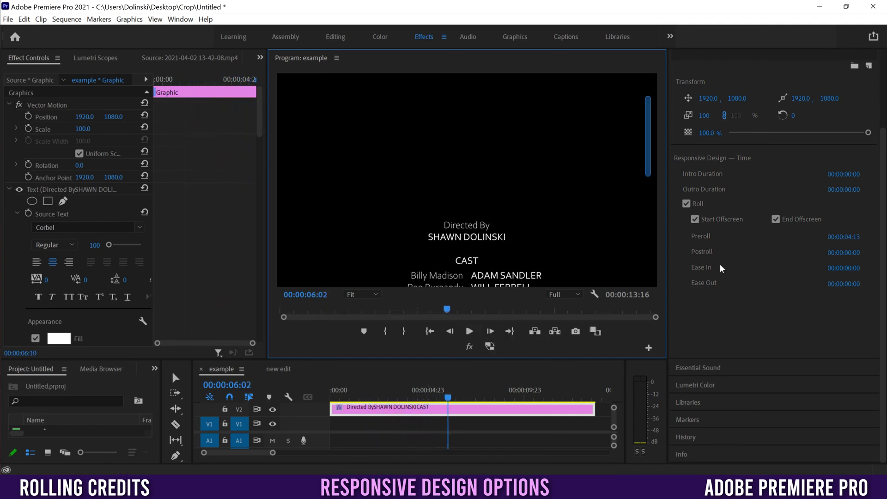
Reset Preroll to 0 and set the roll's Ease In to 00:00:05:06, then preview
drag(844, 237, 795, 279)
drag(848, 269, 876, 269)
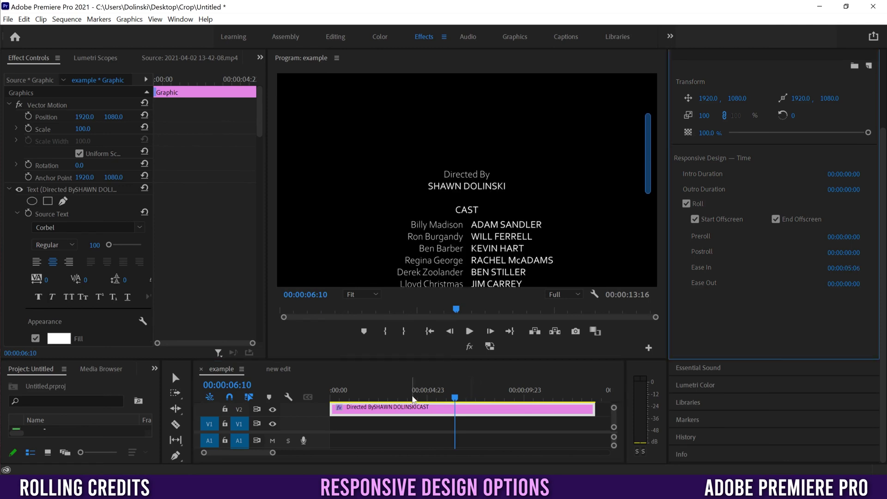
drag(455, 397, 322, 405)
click(469, 332)
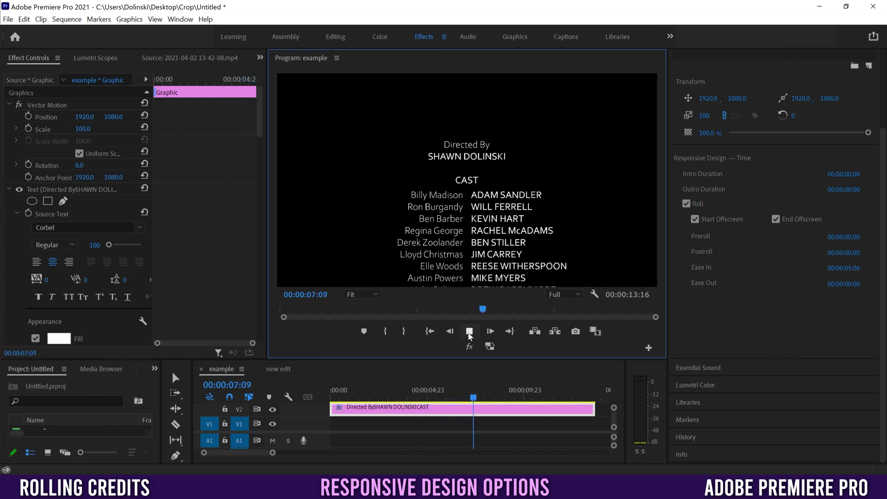
Lengthen the roll's Ease Out to about 5 seconds and preview the result
click(469, 333)
drag(852, 284, 869, 284)
click(469, 332)
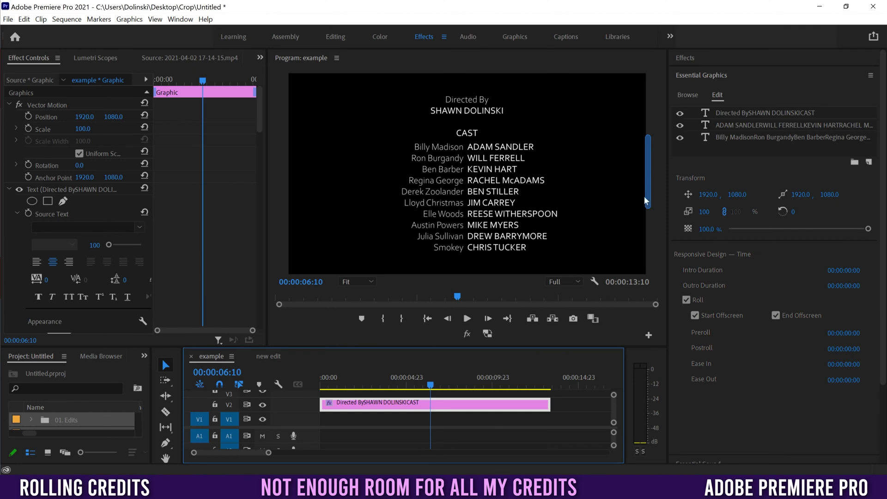
Toggle Roll off and on, then add empty lines after CHRIS TUCKER in the cast names text
click(687, 300)
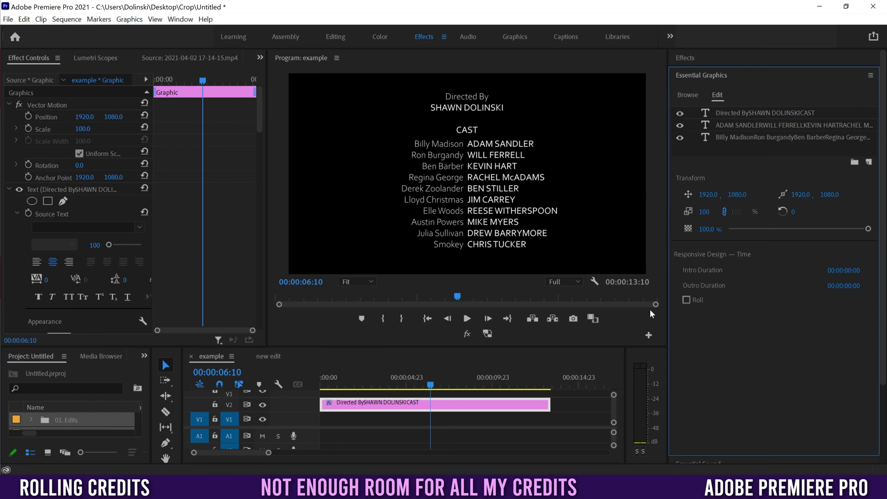
click(687, 300)
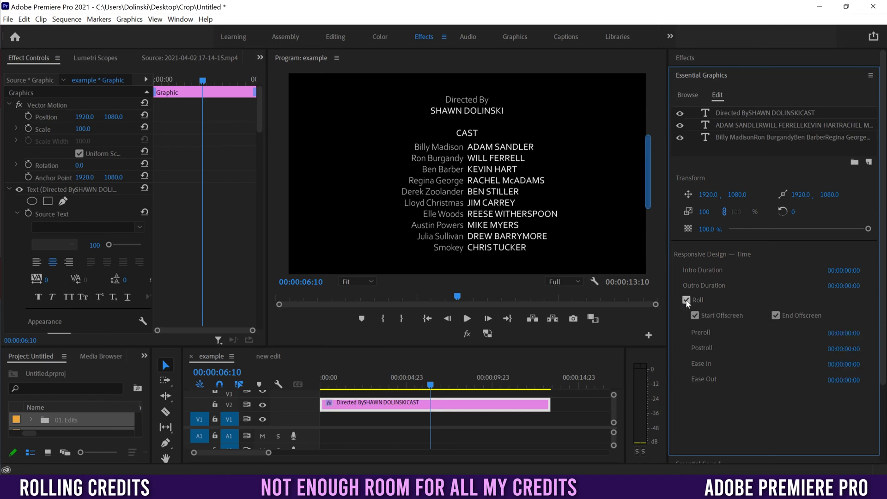
drag(647, 165, 523, 202)
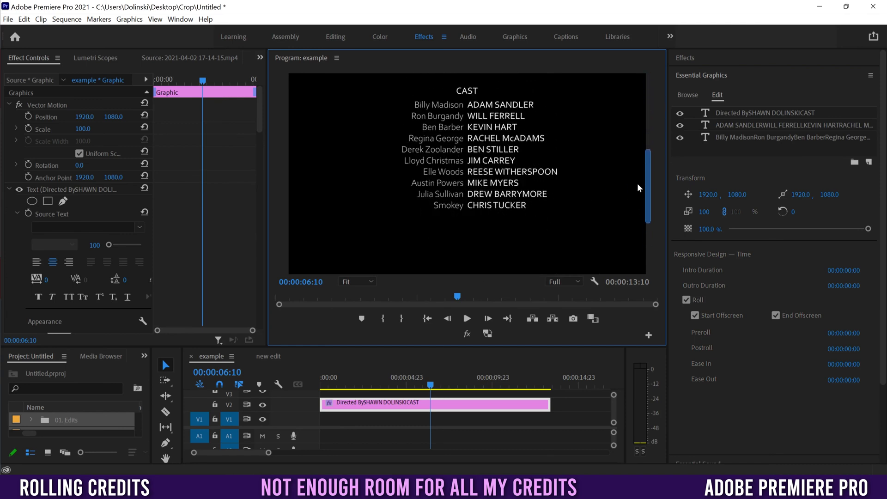
click(503, 193)
double_click(504, 193)
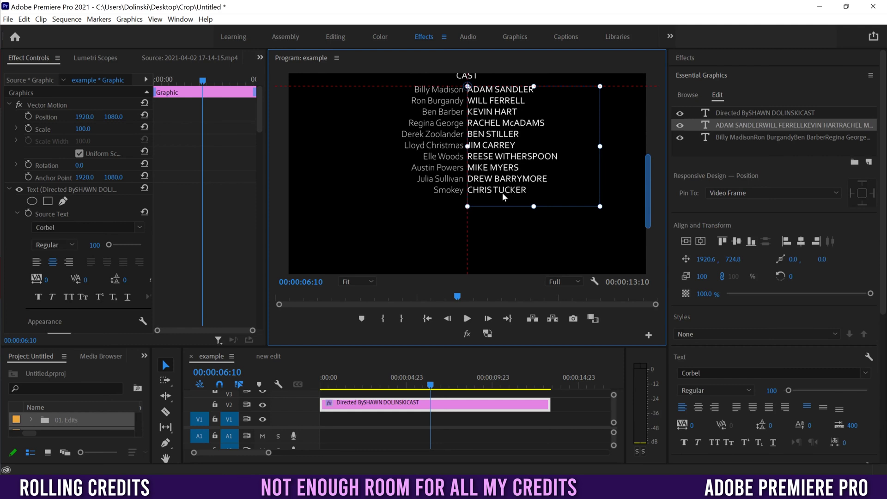
click(534, 152)
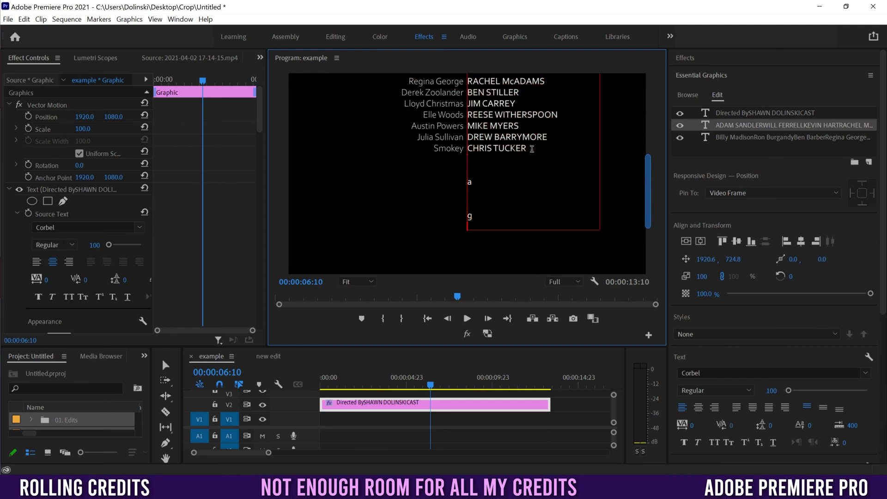
drag(430, 380, 322, 391)
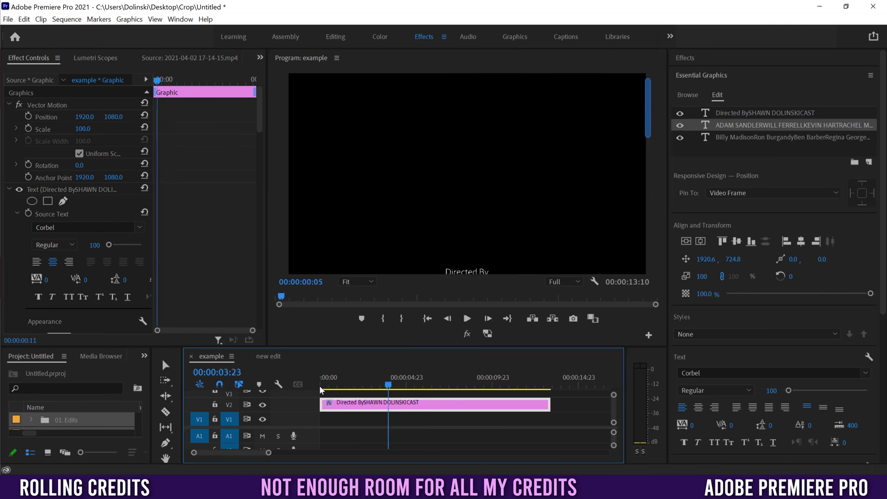
Play the lengthened credits from the start, then scrub back to the cast credits midway
click(467, 320)
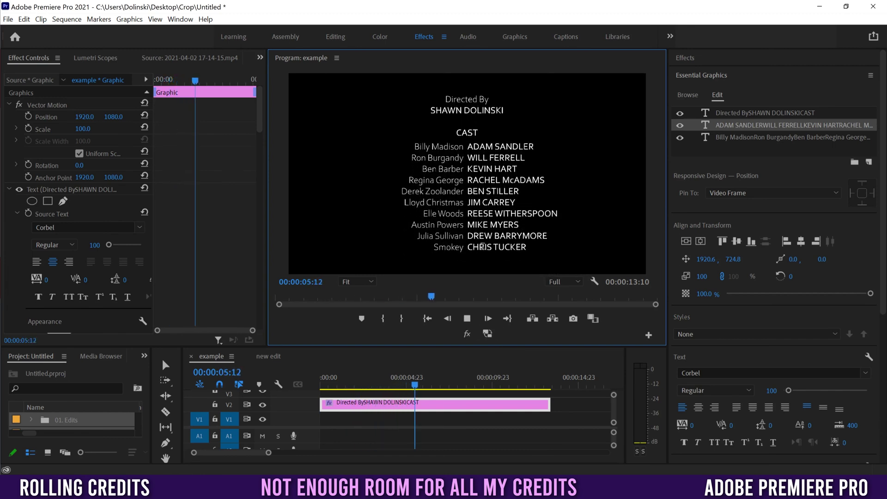
click(548, 383)
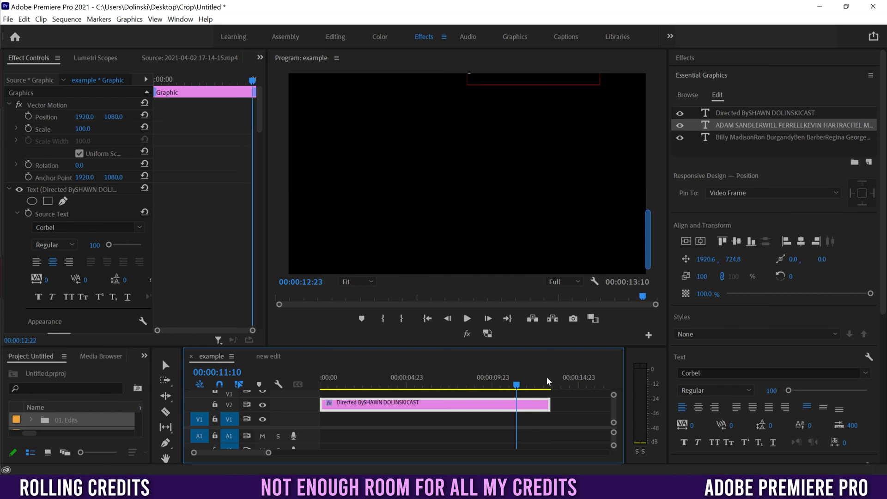
drag(549, 381, 417, 378)
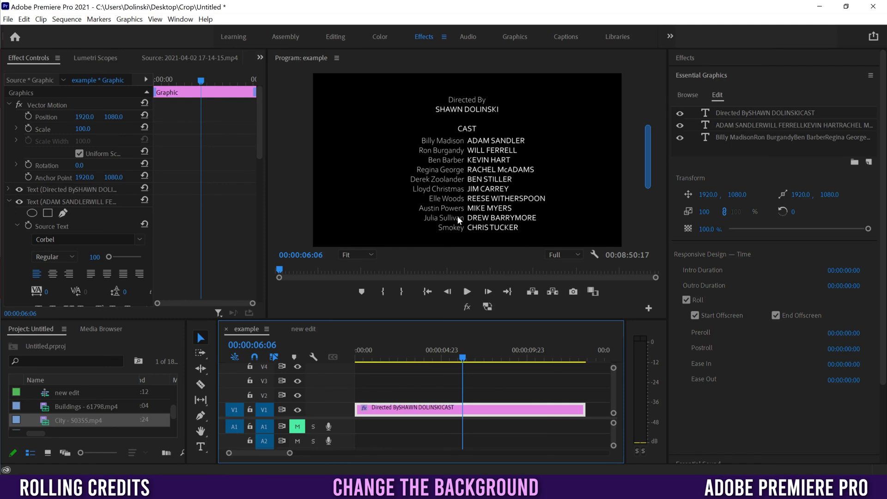
Move the credits graphic up to V2 and place City - 50355.mp4 beneath it on V1
click(45, 422)
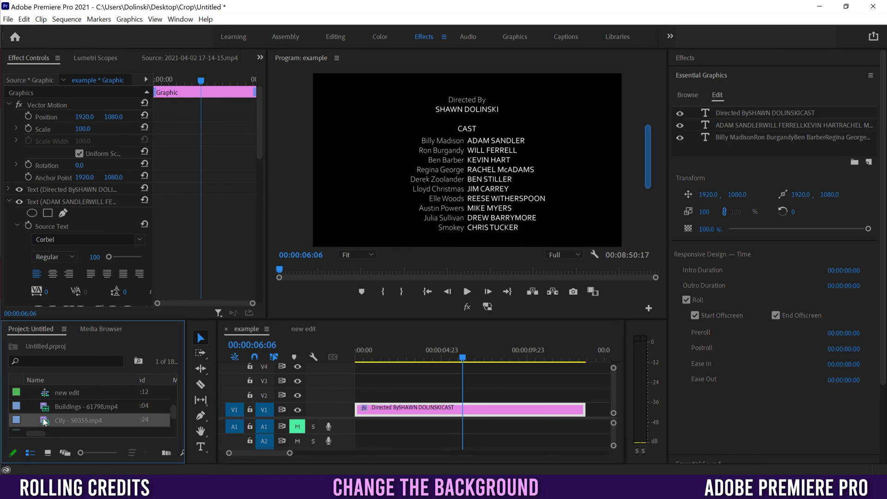
click(400, 412)
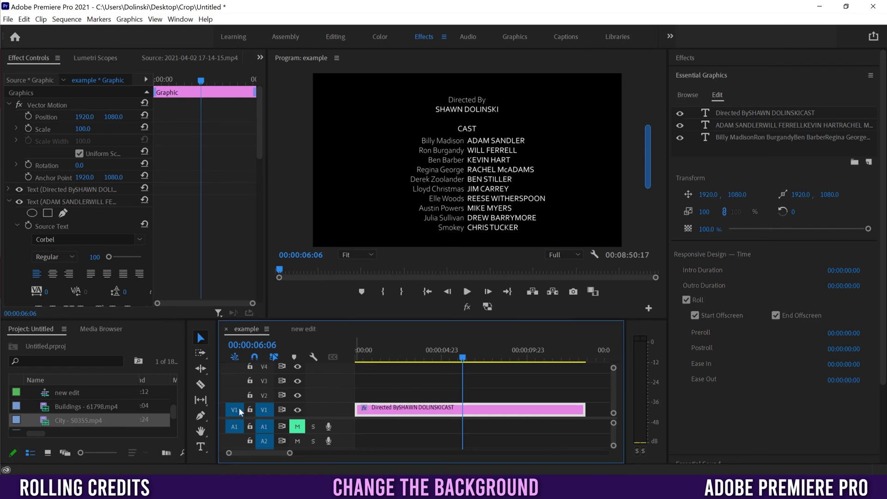
drag(393, 408, 392, 395)
drag(45, 425, 368, 409)
drag(391, 357, 463, 358)
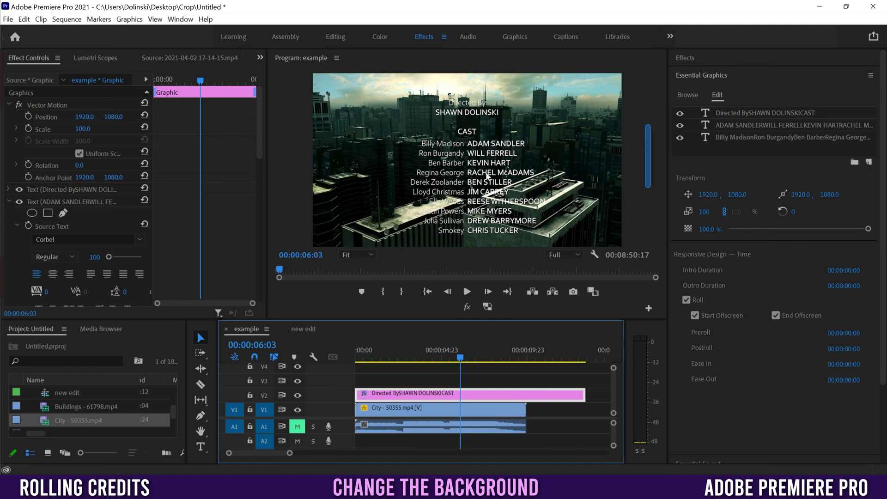
Give the cast names text layer a drop shadow at 75% opacity with blur reduced to 5.2
click(10, 201)
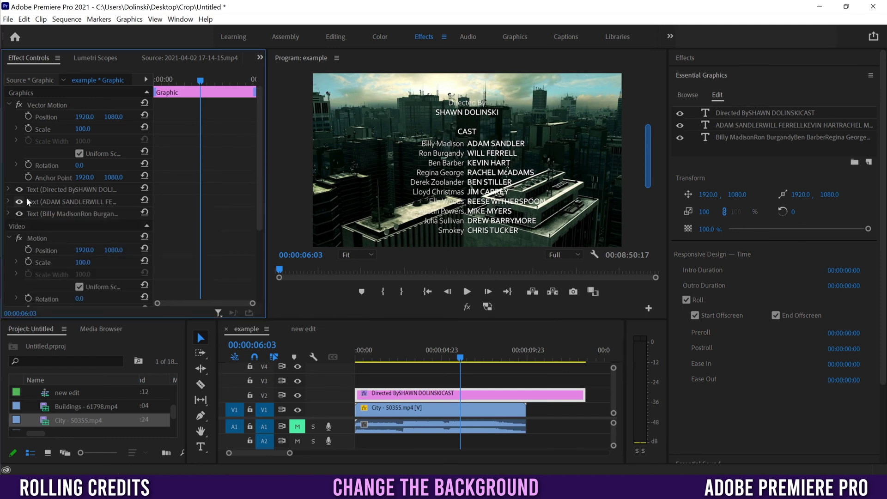
click(45, 189)
click(51, 202)
click(52, 213)
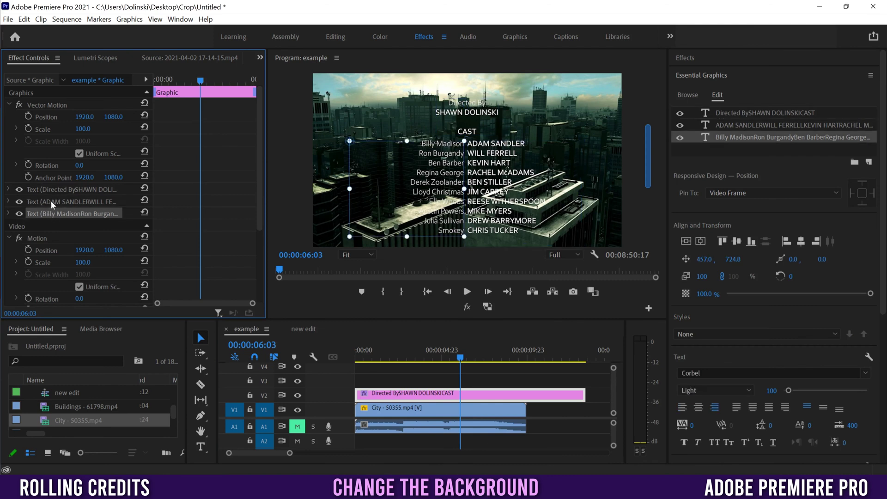
click(53, 202)
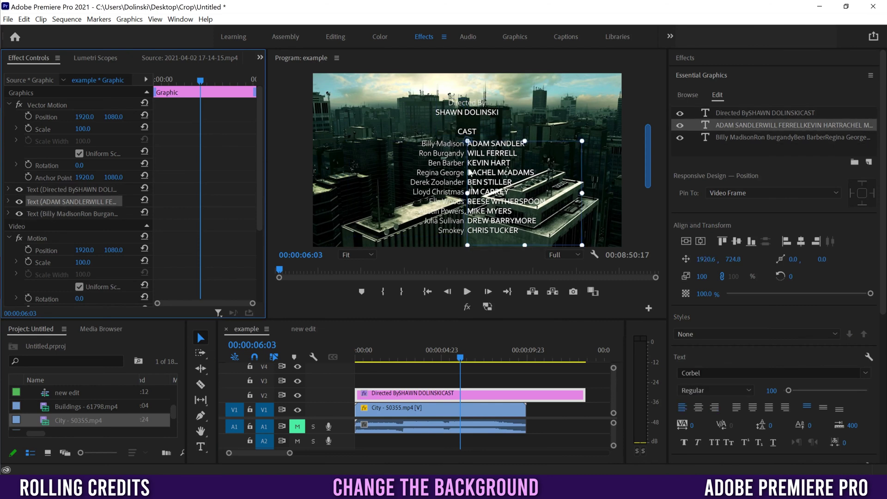
click(8, 202)
drag(259, 152, 258, 218)
click(35, 225)
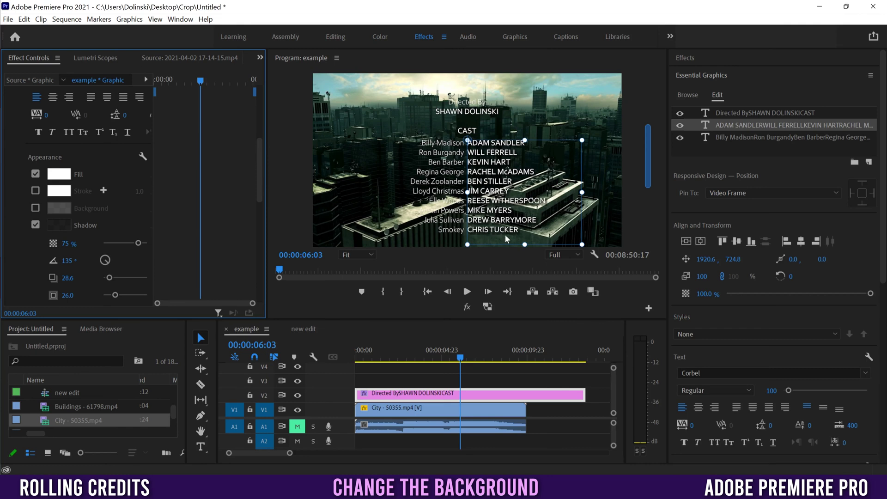
drag(115, 295, 105, 295)
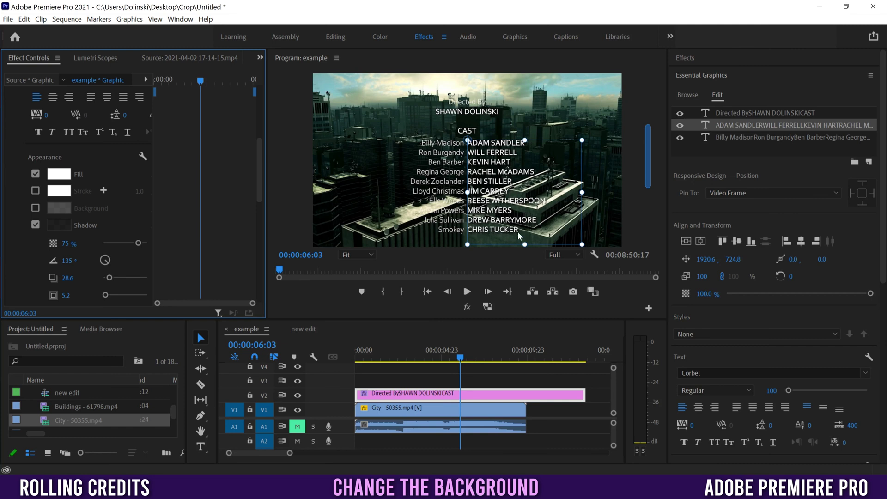
Dim the City - 50355.mp4 background to 36% opacity and preview the credits over it
click(406, 411)
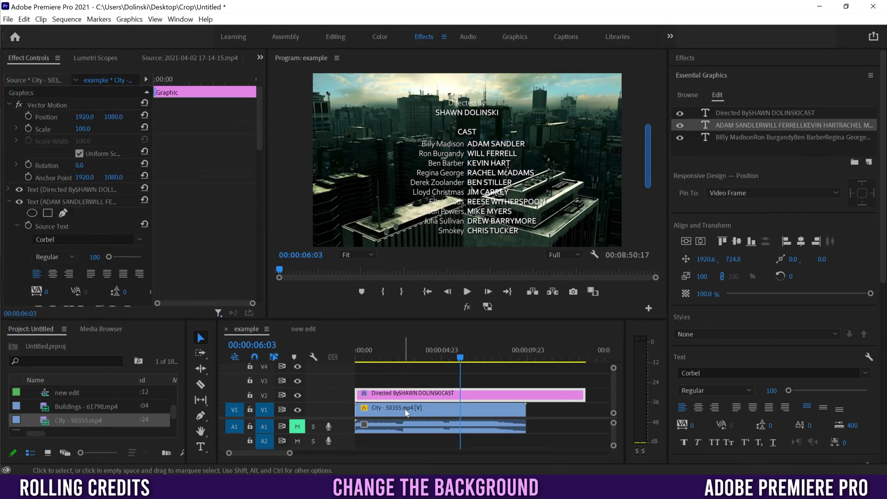
click(407, 412)
drag(87, 227, 57, 227)
drag(400, 356, 367, 358)
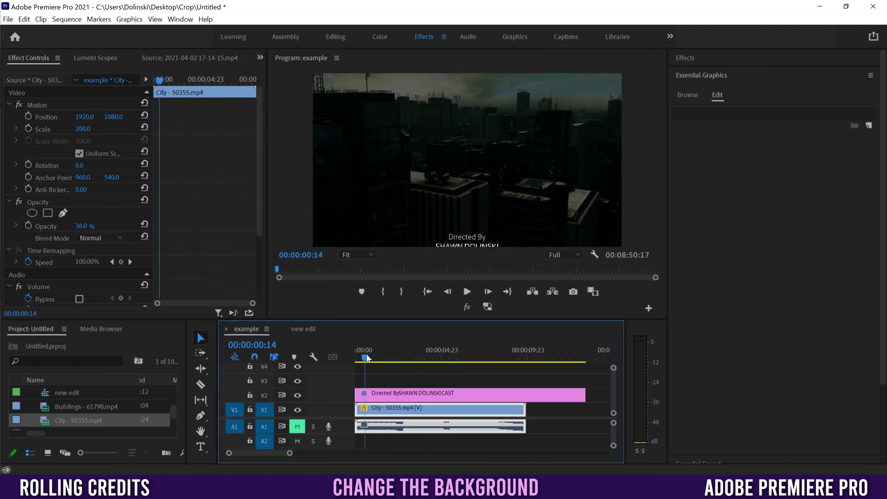
click(467, 292)
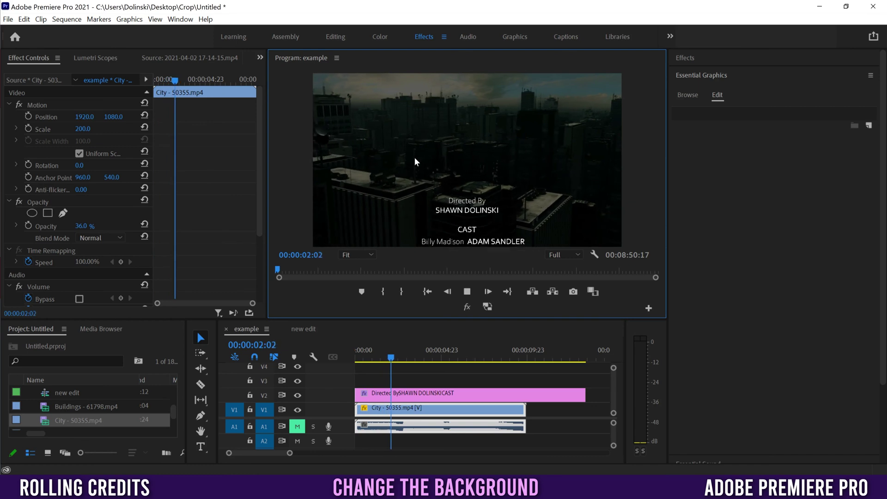